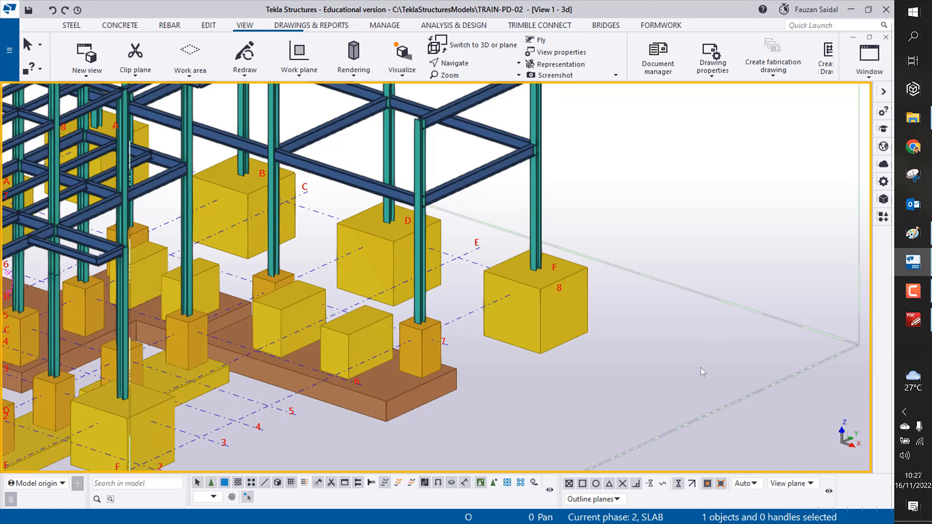
Start the Weld command for the joint at the top of the column on grid F/8
{"action": "scroll", "coordinate": [485, 167], "scroll_direction": "up", "scroll_amount": 10}
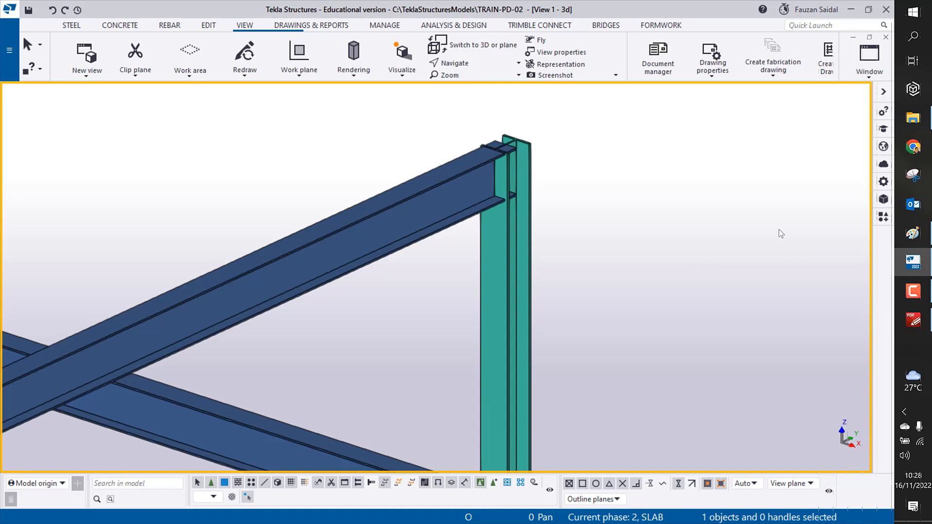
{"action": "scroll", "coordinate": [453, 183], "scroll_direction": "up", "scroll_amount": 3}
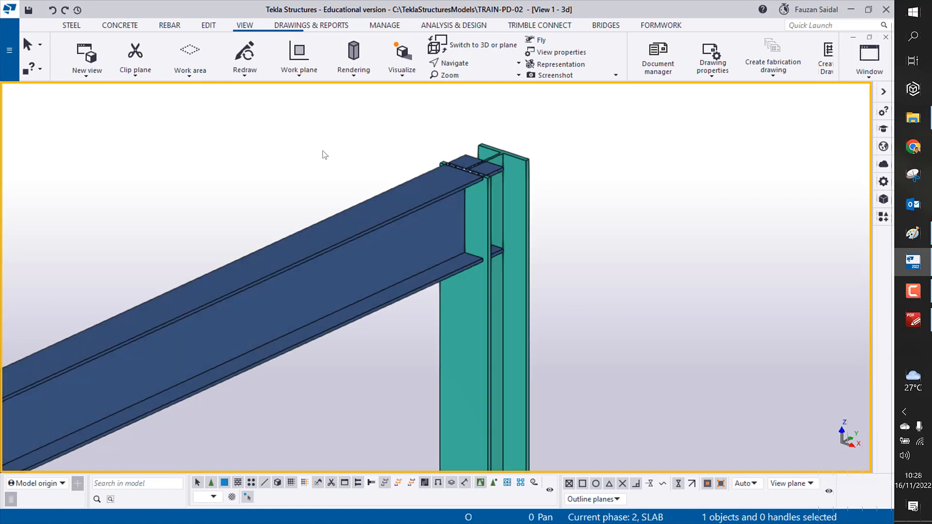
{"action": "middle_click_drag", "start_coordinate": [322, 152], "coordinate": [286, 140]}
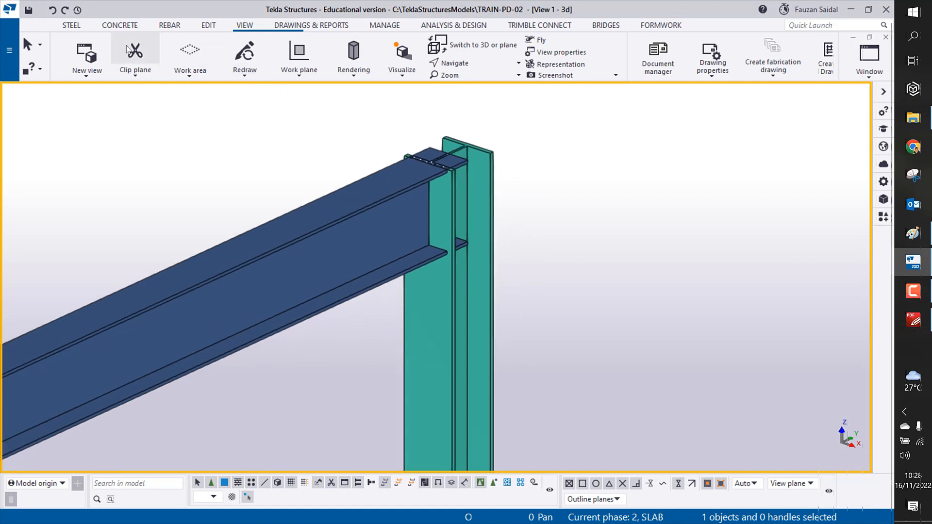
{"action": "left_click", "coordinate": [71, 25]}
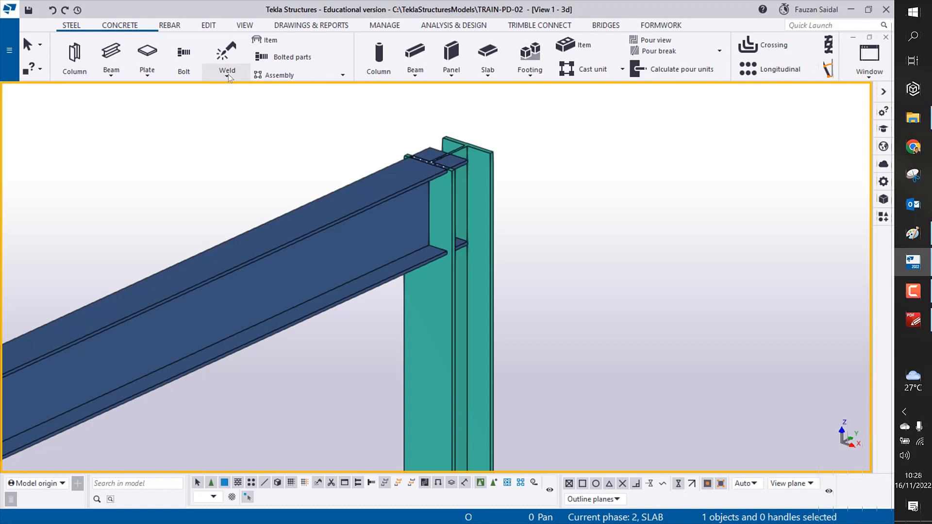
{"action": "left_click", "coordinate": [227, 74]}
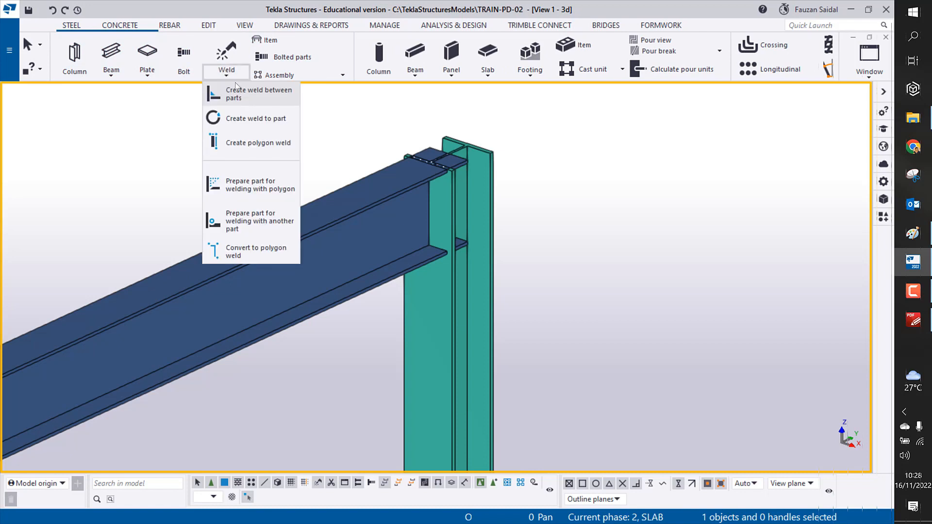
{"action": "left_click", "coordinate": [231, 51]}
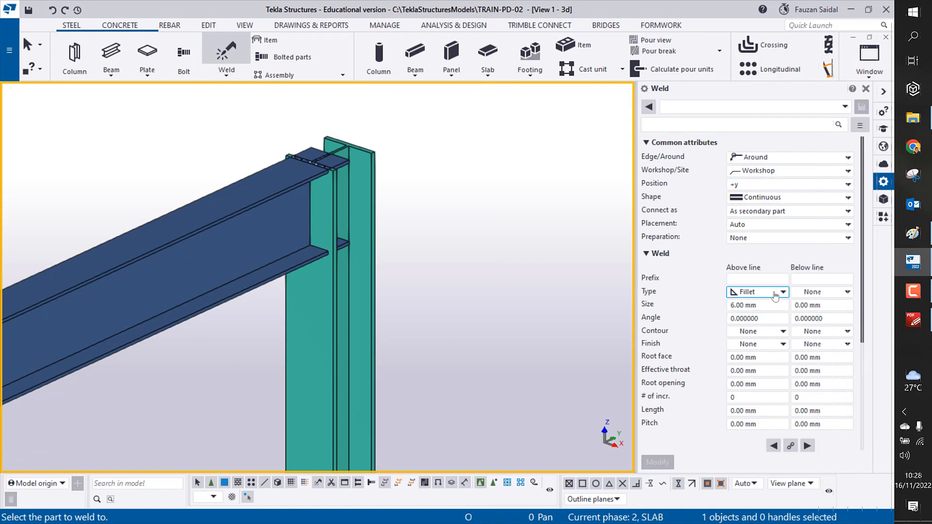
Set the below-line weld type to Fillet alongside the above-line Fillet, and close the weld properties
{"action": "left_click", "coordinate": [783, 291]}
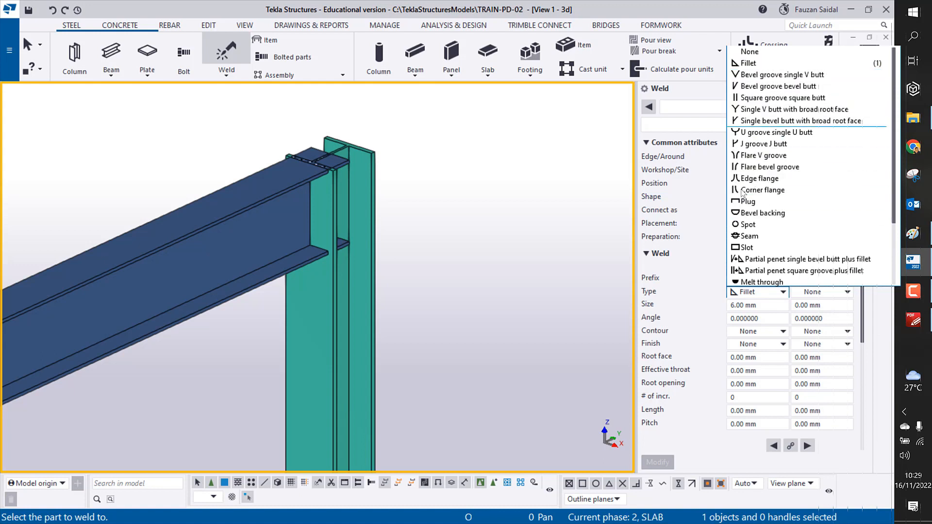
{"action": "left_click", "coordinate": [621, 226]}
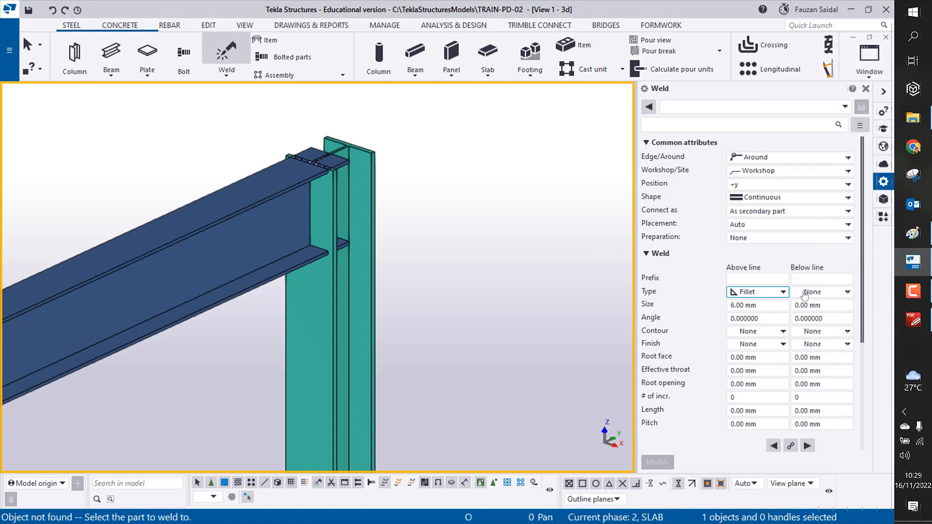
{"action": "left_click", "coordinate": [847, 291]}
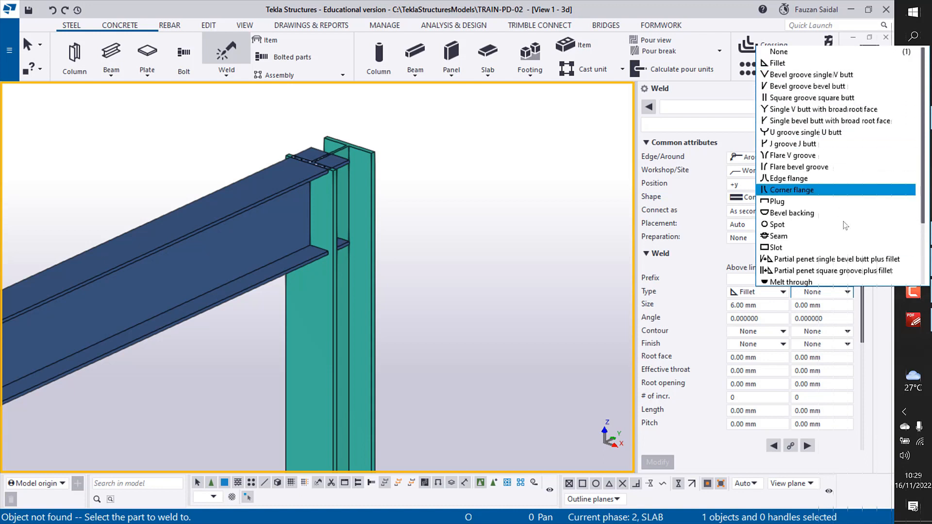
{"action": "left_click", "coordinate": [716, 342]}
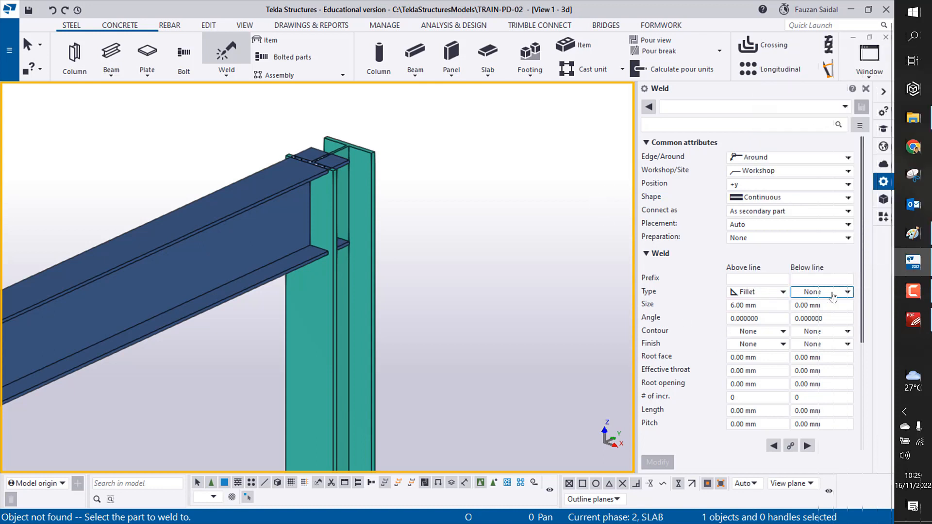
{"action": "left_click", "coordinate": [846, 292]}
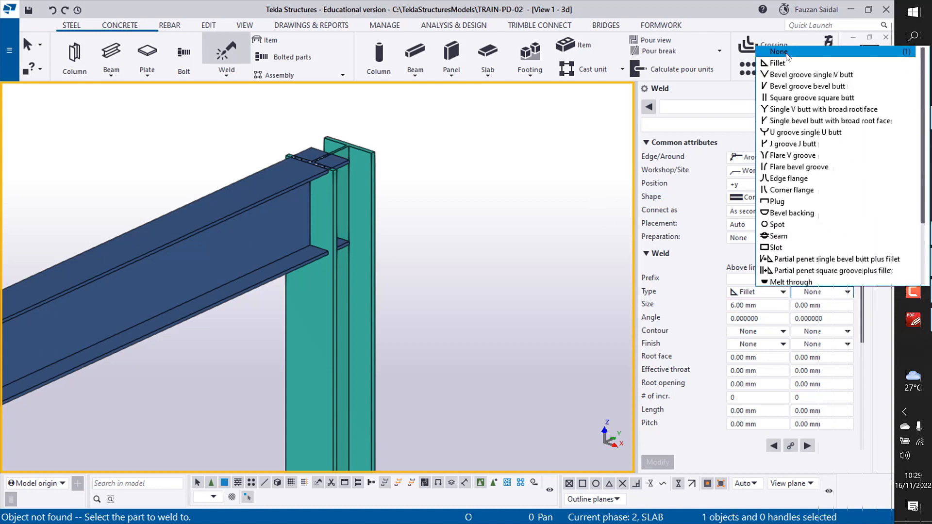
{"action": "left_click", "coordinate": [778, 63]}
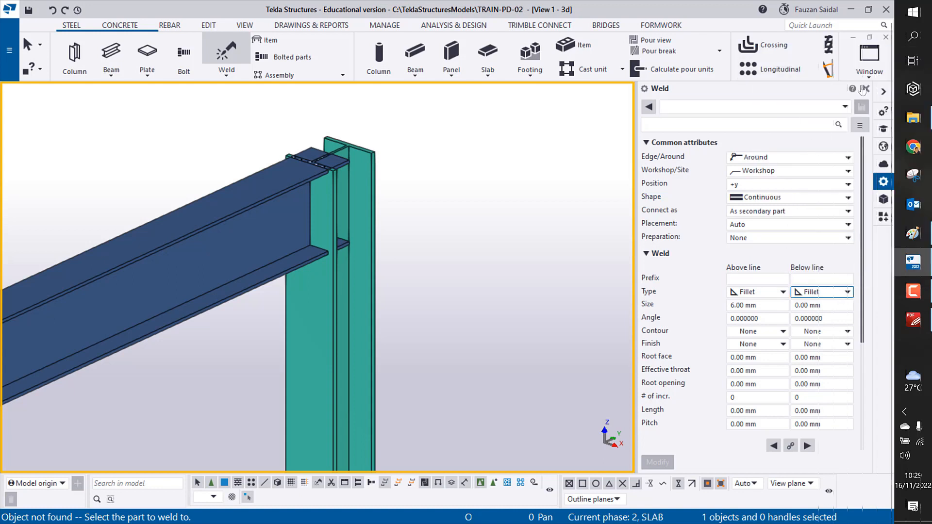
{"action": "left_click", "coordinate": [864, 88]}
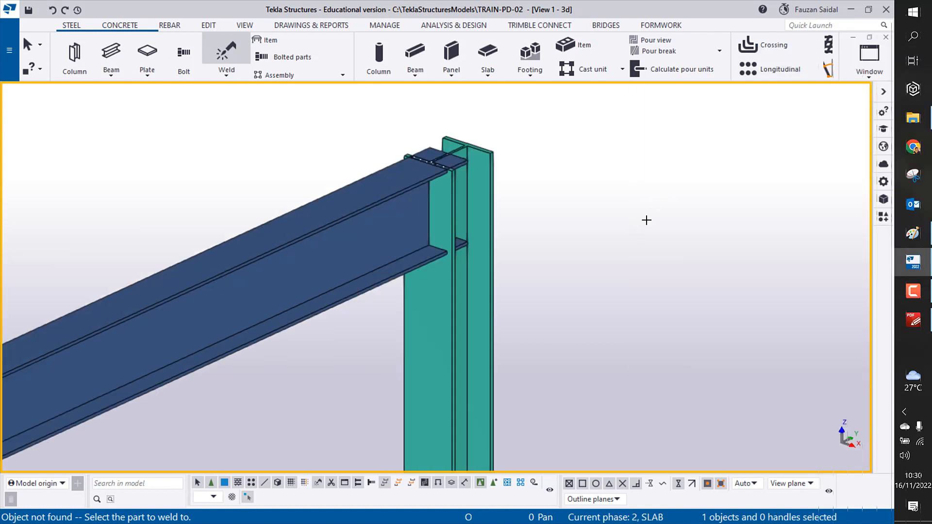
Examine the steel frame around grid F/8 and end the Weld command
{"action": "scroll", "coordinate": [551, 231], "scroll_direction": "up", "scroll_amount": 4}
{"action": "scroll", "coordinate": [575, 206], "scroll_direction": "down", "scroll_amount": 6}
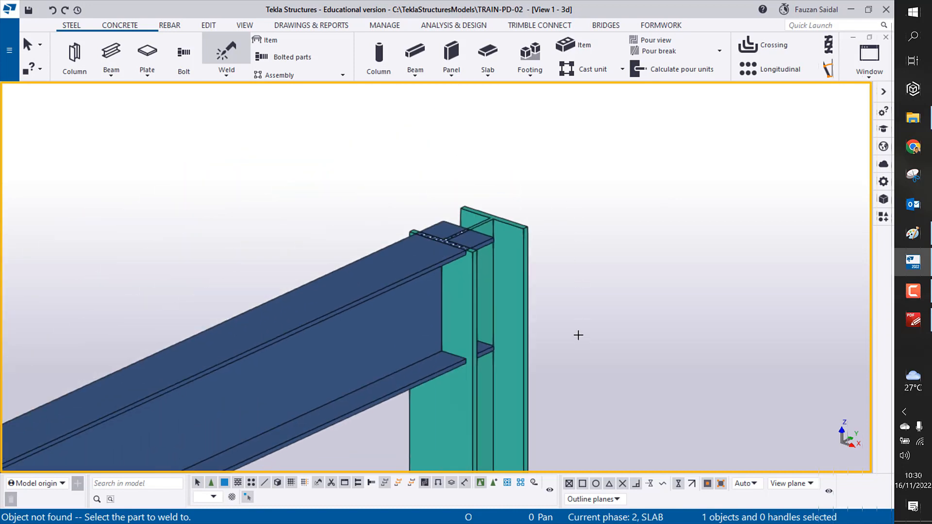
{"action": "scroll", "coordinate": [565, 191], "scroll_direction": "down", "scroll_amount": 6}
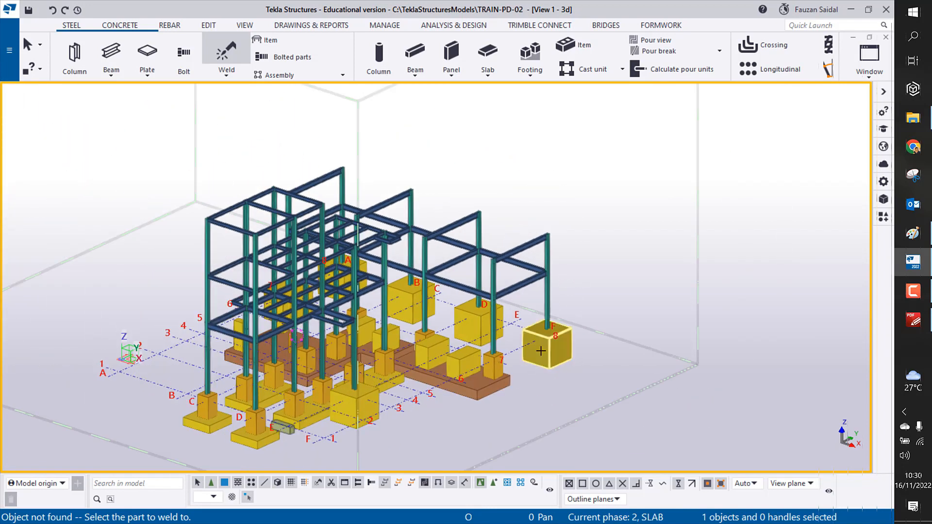
{"action": "scroll", "coordinate": [548, 330], "scroll_direction": "up", "scroll_amount": 5}
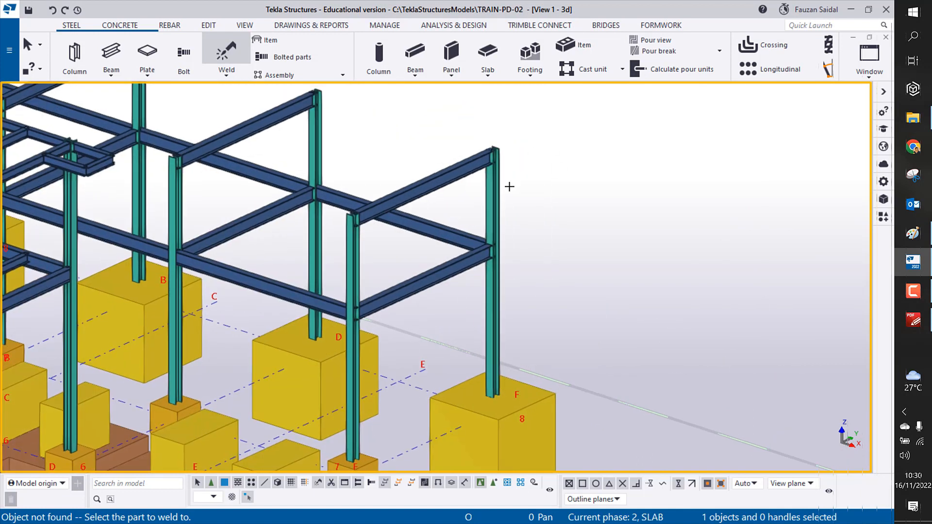
{"action": "scroll", "coordinate": [504, 184], "scroll_direction": "up", "scroll_amount": 3}
{"action": "scroll", "coordinate": [500, 182], "scroll_direction": "down", "scroll_amount": 3}
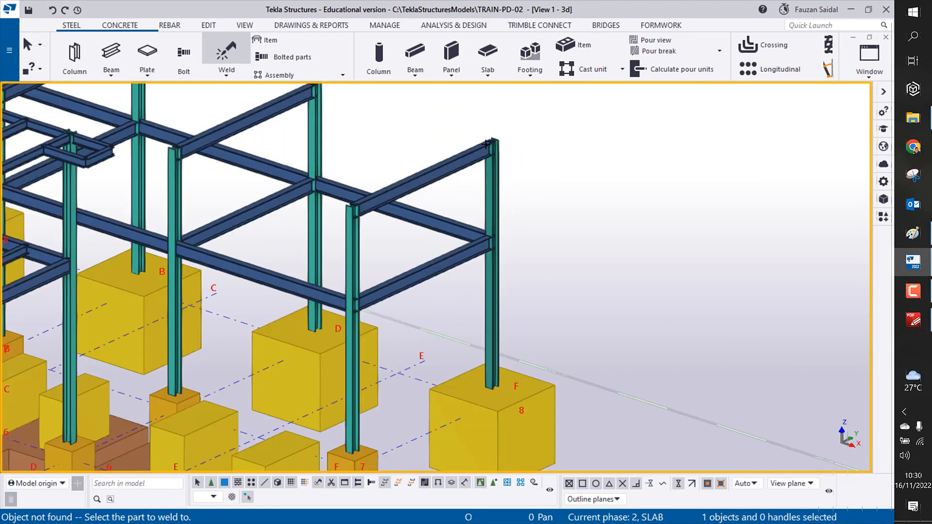
{"action": "scroll", "coordinate": [487, 375], "scroll_direction": "down", "scroll_amount": 3}
{"action": "scroll", "coordinate": [487, 375], "scroll_direction": "up", "scroll_amount": 2}
{"action": "scroll", "coordinate": [487, 375], "scroll_direction": "up", "scroll_amount": 2}
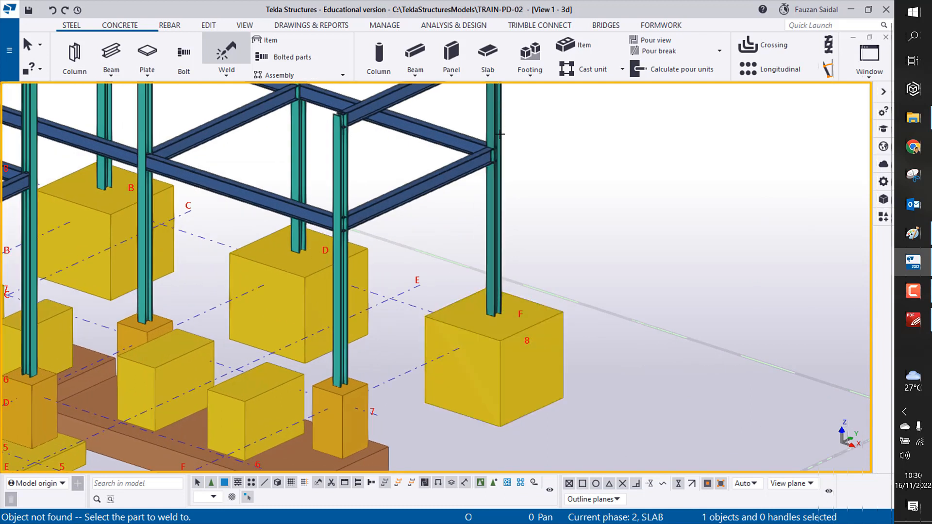
{"action": "scroll", "coordinate": [505, 280], "scroll_direction": "down", "scroll_amount": 2}
{"action": "right_click", "coordinate": [500, 163]}
{"action": "left_click", "coordinate": [529, 169]}
Inquire the part data of the top beam on grid F between grids 7 and 8, and check its top level
{"action": "scroll", "coordinate": [482, 187], "scroll_direction": "up", "scroll_amount": 6}
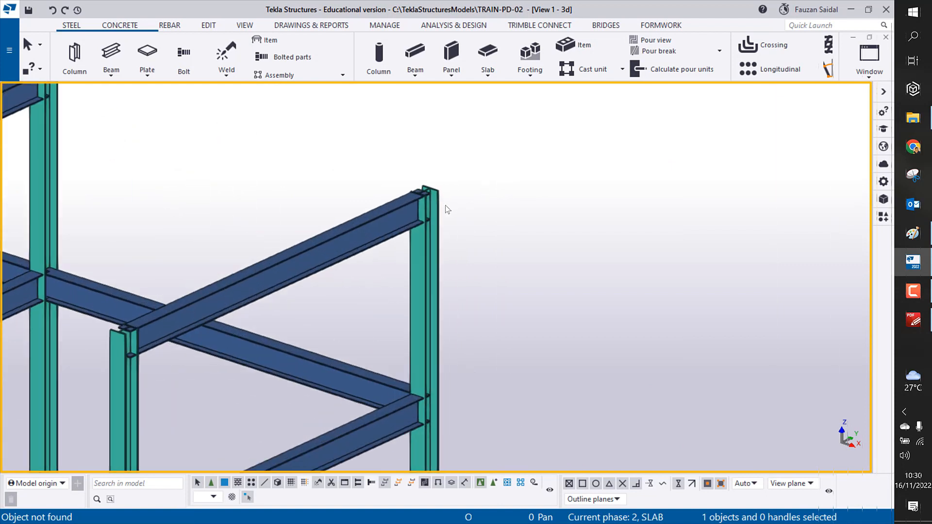
{"action": "left_click", "coordinate": [373, 222]}
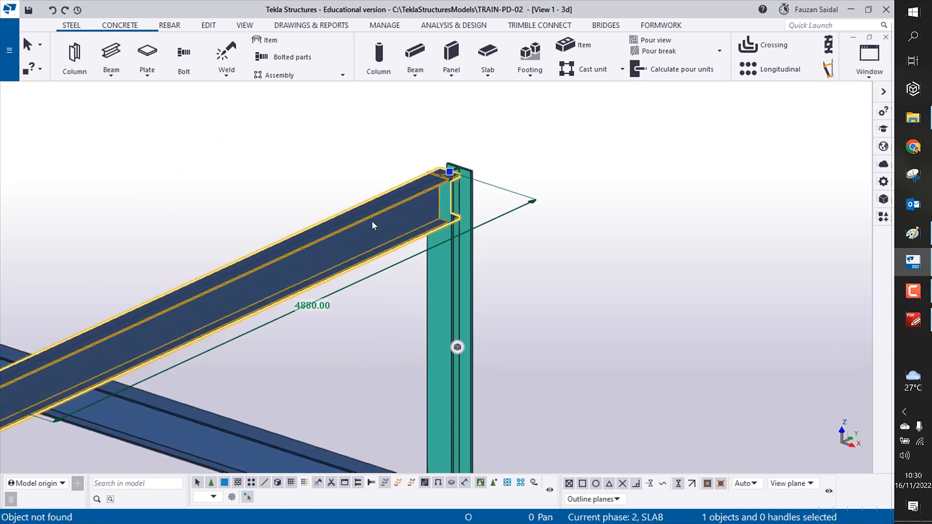
{"action": "scroll", "coordinate": [372, 222], "scroll_direction": "down", "scroll_amount": 3}
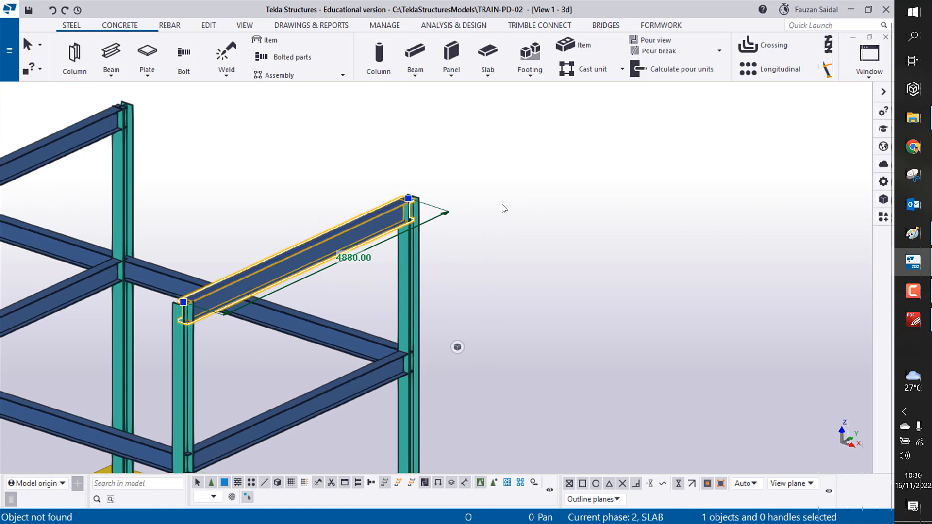
{"action": "right_click", "coordinate": [383, 225]}
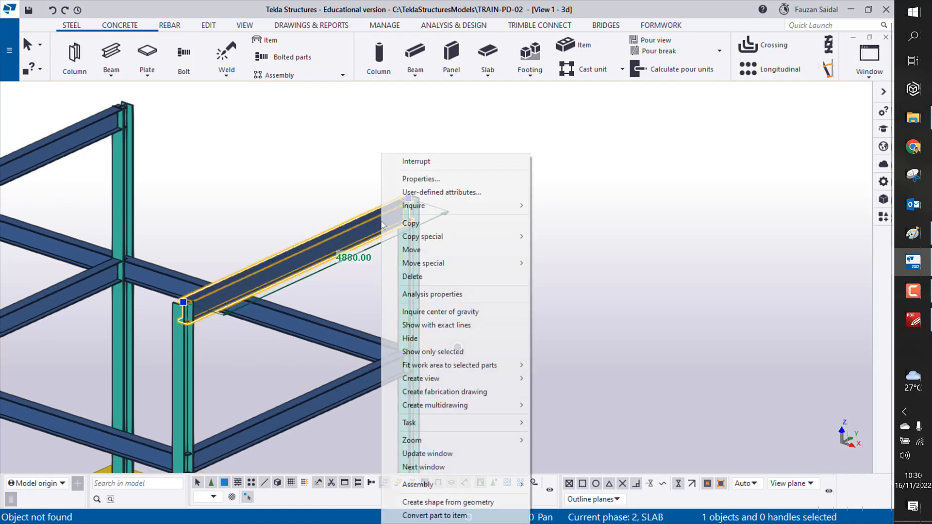
{"action": "mouse_move", "coordinate": [449, 205]}
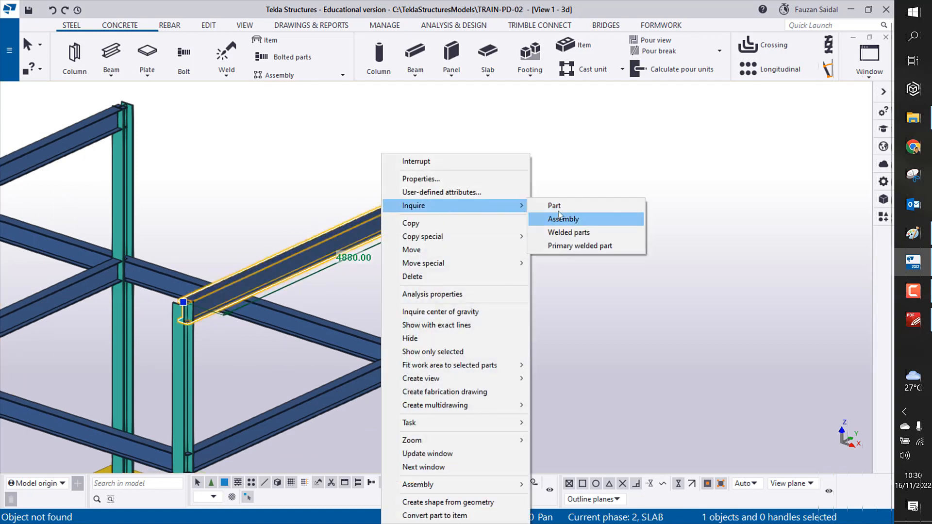
{"action": "left_click", "coordinate": [556, 206]}
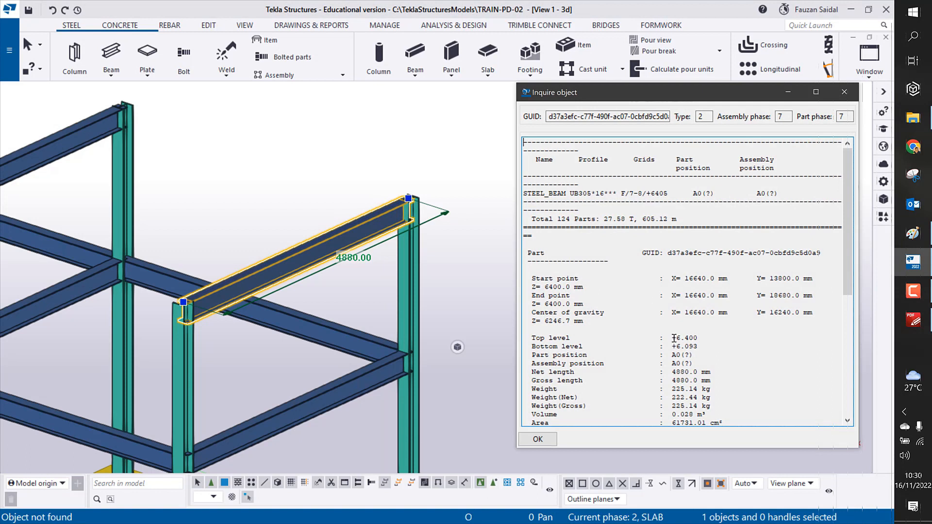
{"action": "left_click_drag", "start_coordinate": [676, 337], "coordinate": [709, 336]}
{"action": "left_click", "coordinate": [843, 92]}
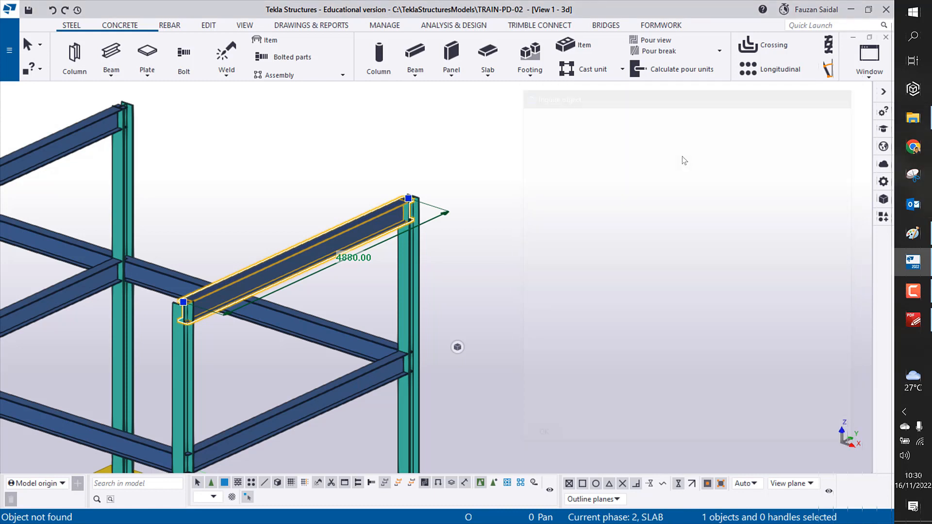
{"action": "left_click", "coordinate": [676, 166]}
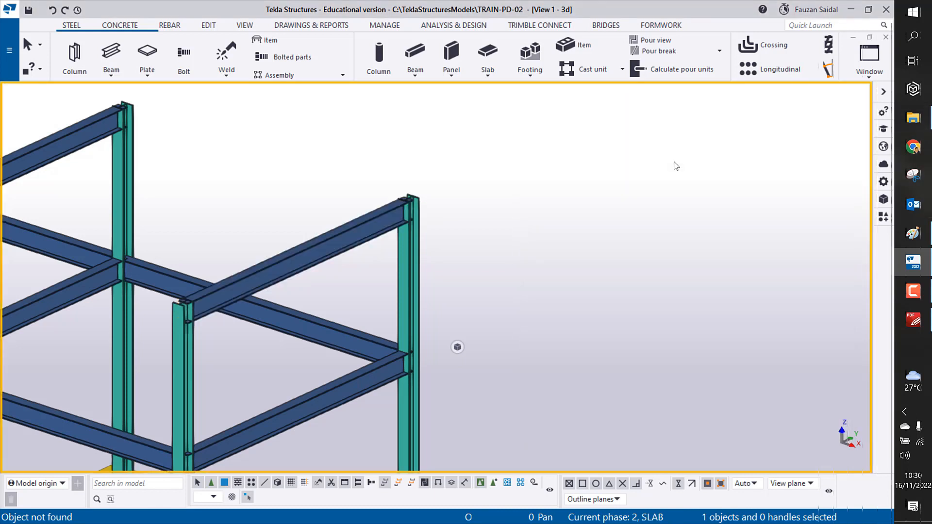
Show the Plan +6405 view from the named views and display it in 3D
{"action": "key", "text": "ctrl+o"}
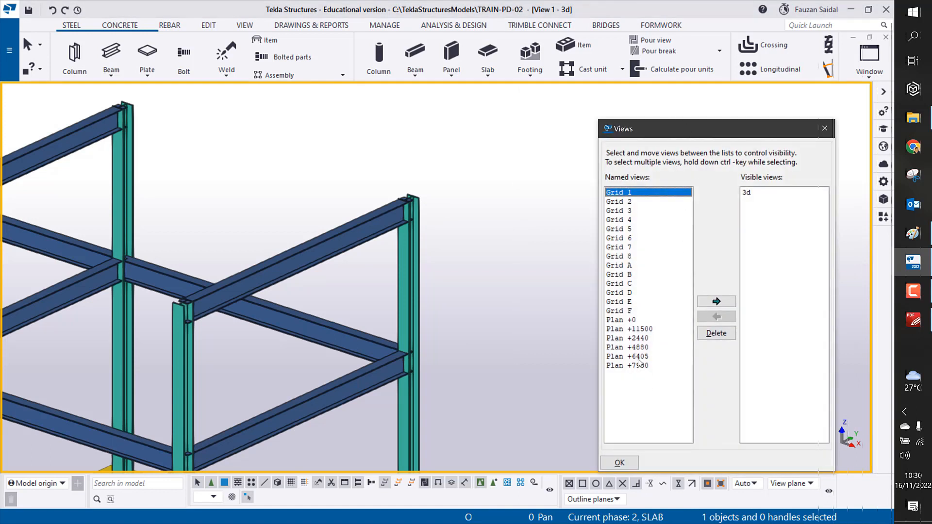
{"action": "left_click", "coordinate": [824, 128]}
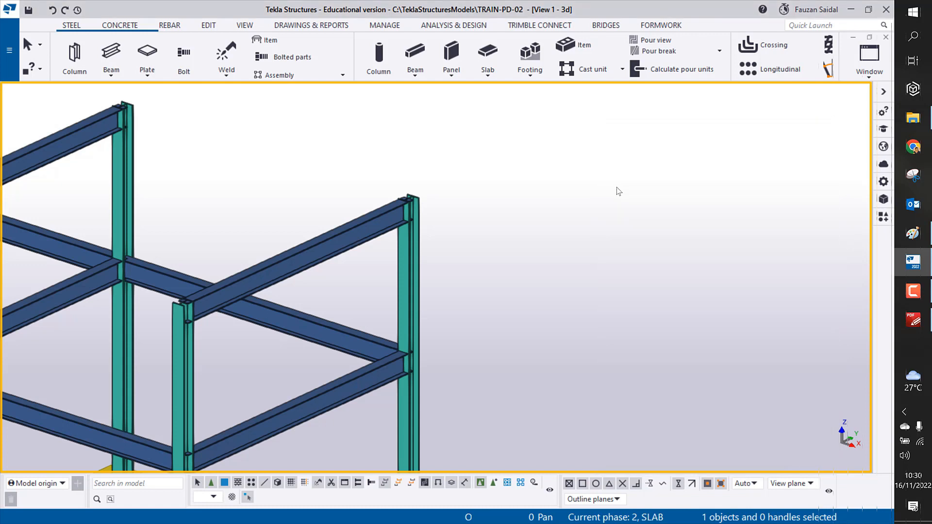
{"action": "key", "text": "ctrl+o"}
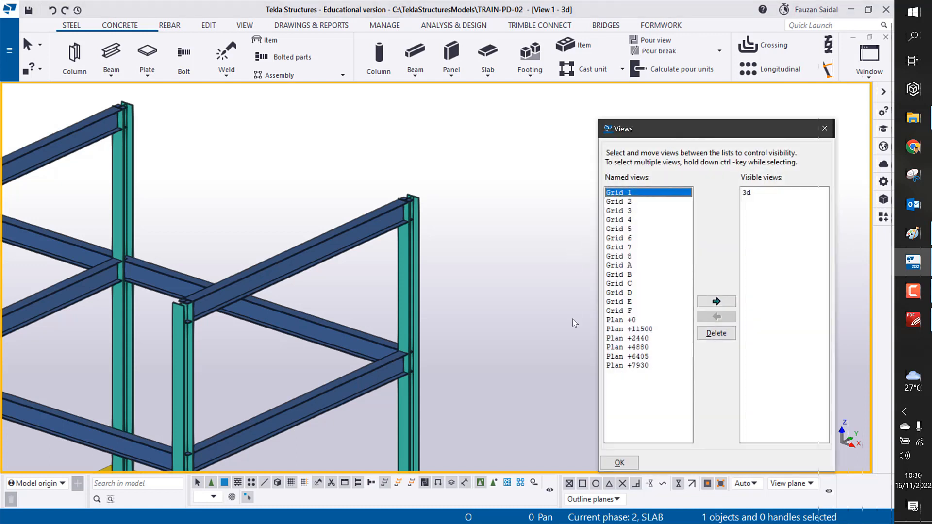
{"action": "double_click", "coordinate": [645, 358]}
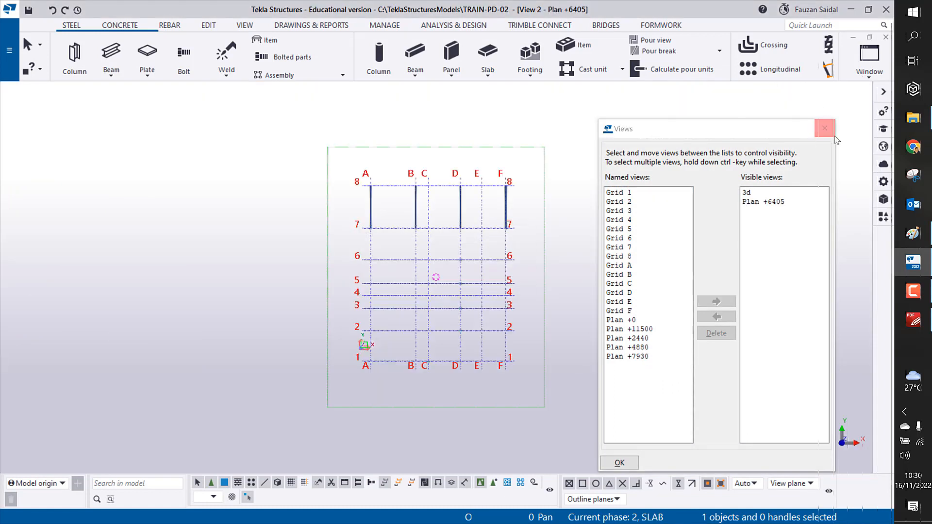
{"action": "left_click", "coordinate": [825, 128]}
{"action": "scroll", "coordinate": [398, 240], "scroll_direction": "up", "scroll_amount": 5}
{"action": "middle_click_drag", "start_coordinate": [626, 152], "coordinate": [445, 179]}
{"action": "scroll", "coordinate": [559, 282], "scroll_direction": "up", "scroll_amount": 2}
{"action": "scroll", "coordinate": [469, 223], "scroll_direction": "down", "scroll_amount": 3}
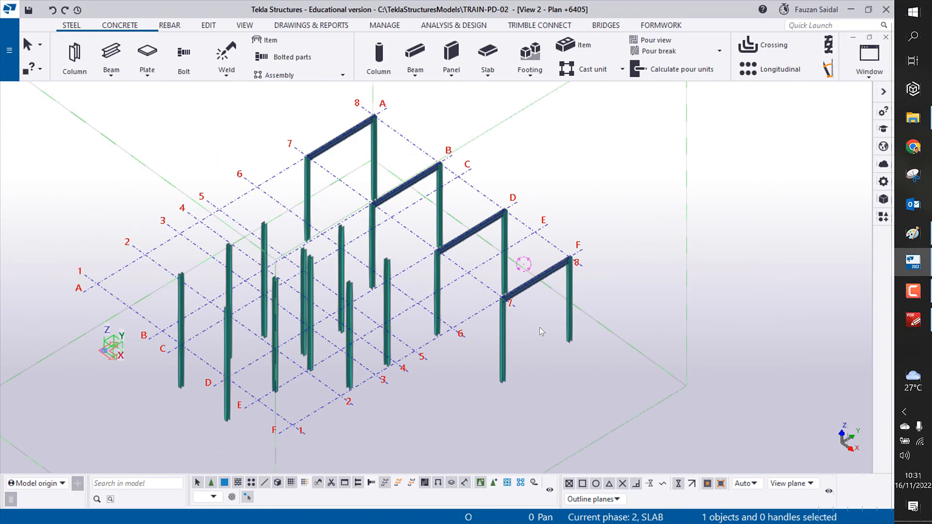
Examine the beam-to-column joint at grid F/8 in the Plan +6405 view
{"action": "scroll", "coordinate": [555, 240], "scroll_direction": "up", "scroll_amount": 5}
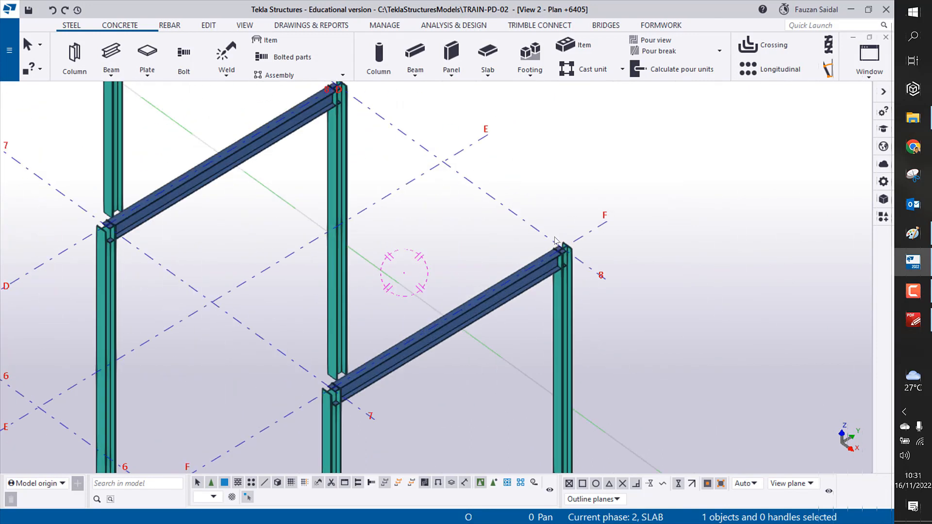
{"action": "scroll", "coordinate": [556, 239], "scroll_direction": "up", "scroll_amount": 5}
{"action": "left_click", "coordinate": [543, 238]}
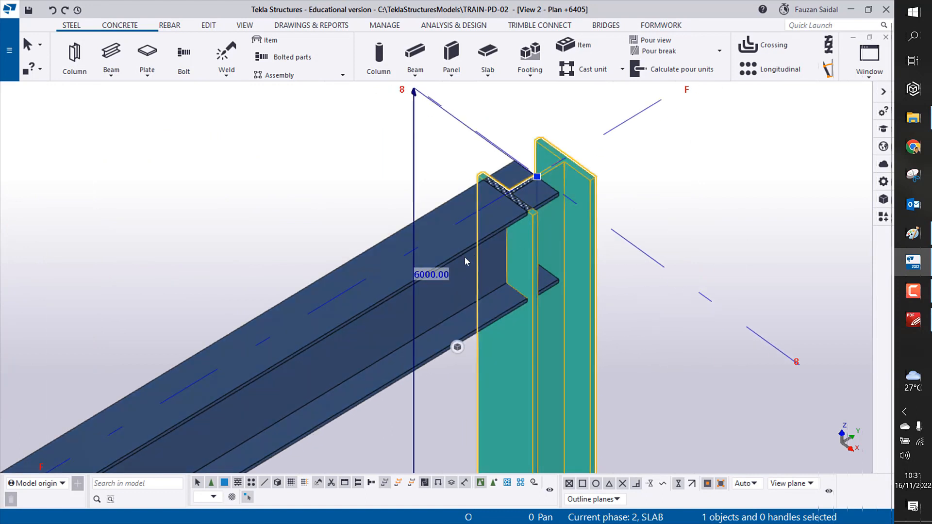
{"action": "scroll", "coordinate": [588, 234], "scroll_direction": "down", "scroll_amount": 6}
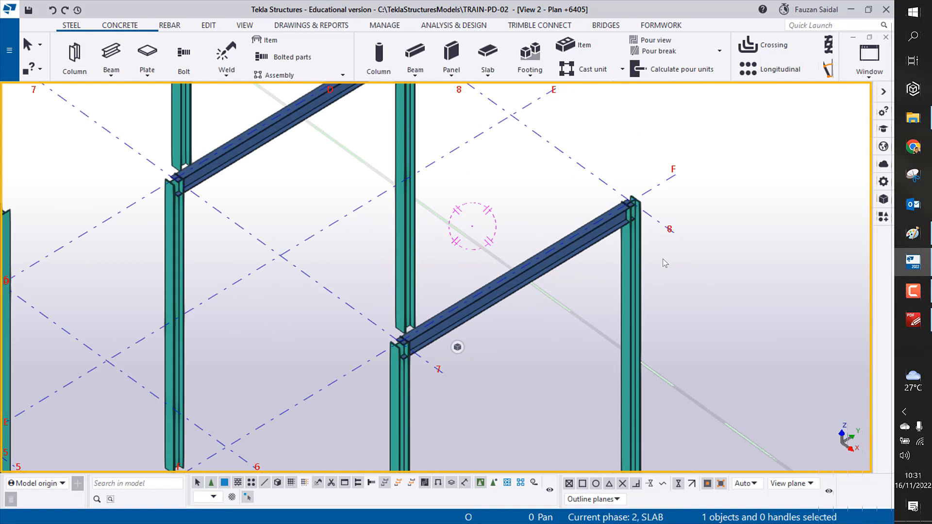
{"action": "scroll", "coordinate": [663, 258], "scroll_direction": "down", "scroll_amount": 4}
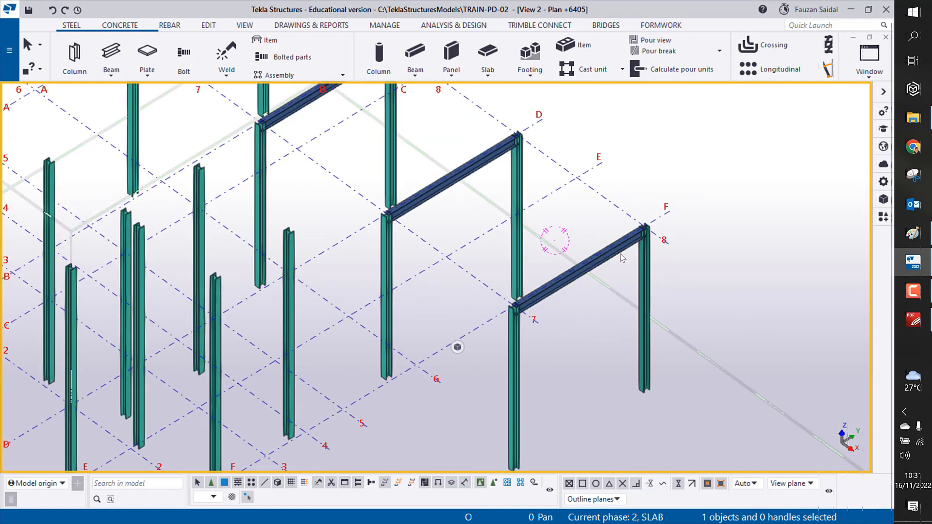
Examine the grid F beam between grids 7 and 8 and its column at F/8, selecting each in turn
{"action": "scroll", "coordinate": [638, 248], "scroll_direction": "up", "scroll_amount": 5}
{"action": "scroll", "coordinate": [574, 285], "scroll_direction": "down", "scroll_amount": 5}
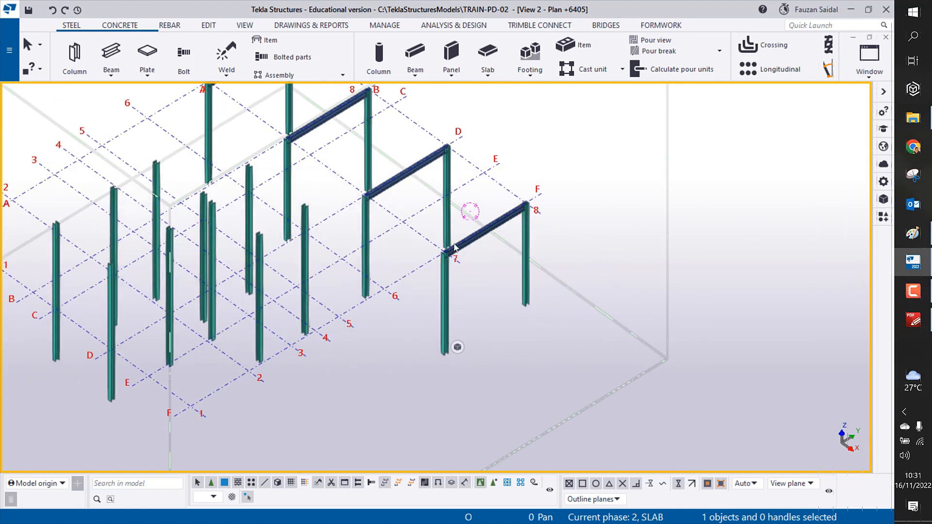
{"action": "scroll", "coordinate": [500, 268], "scroll_direction": "up", "scroll_amount": 5}
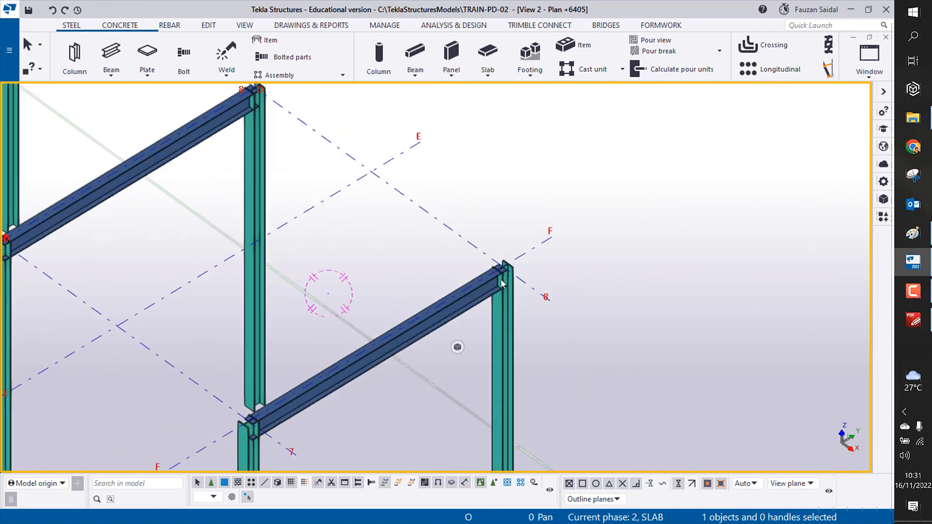
{"action": "scroll", "coordinate": [499, 265], "scroll_direction": "up", "scroll_amount": 2}
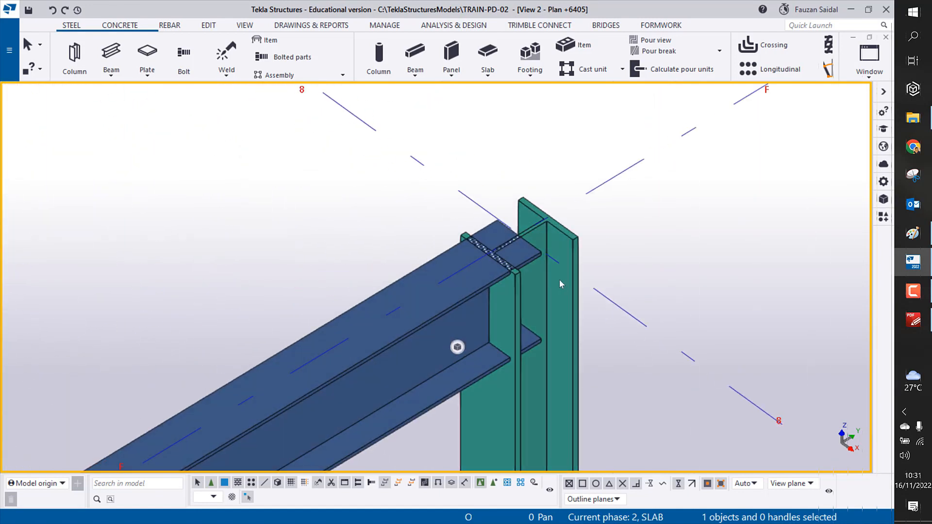
{"action": "scroll", "coordinate": [554, 295], "scroll_direction": "down", "scroll_amount": 2}
{"action": "middle_click_drag", "start_coordinate": [553, 295], "coordinate": [525, 263]}
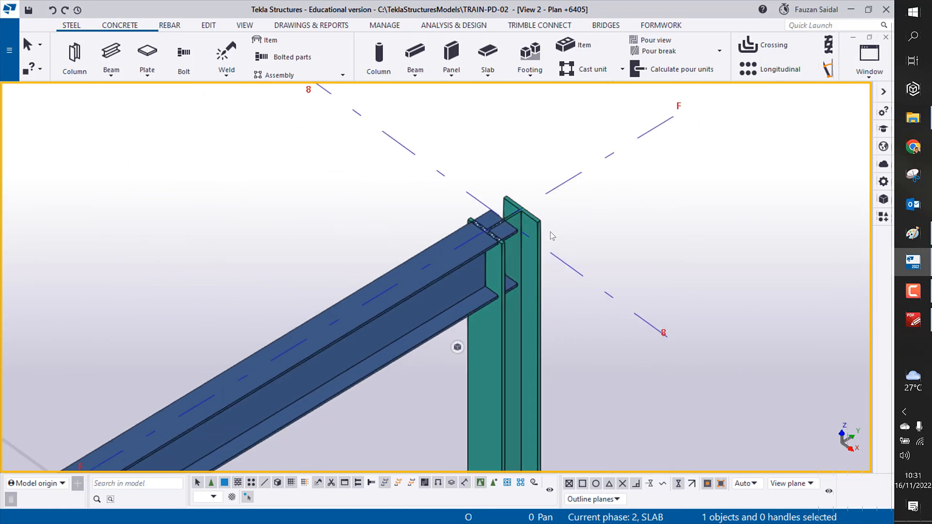
{"action": "scroll", "coordinate": [612, 228], "scroll_direction": "down", "scroll_amount": 2}
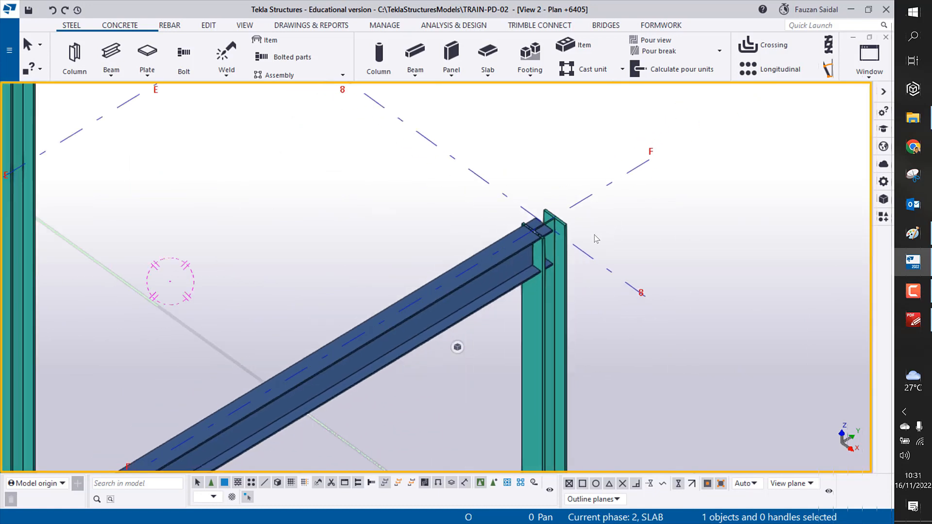
{"action": "scroll", "coordinate": [596, 238], "scroll_direction": "down", "scroll_amount": 3}
{"action": "left_click", "coordinate": [529, 276]}
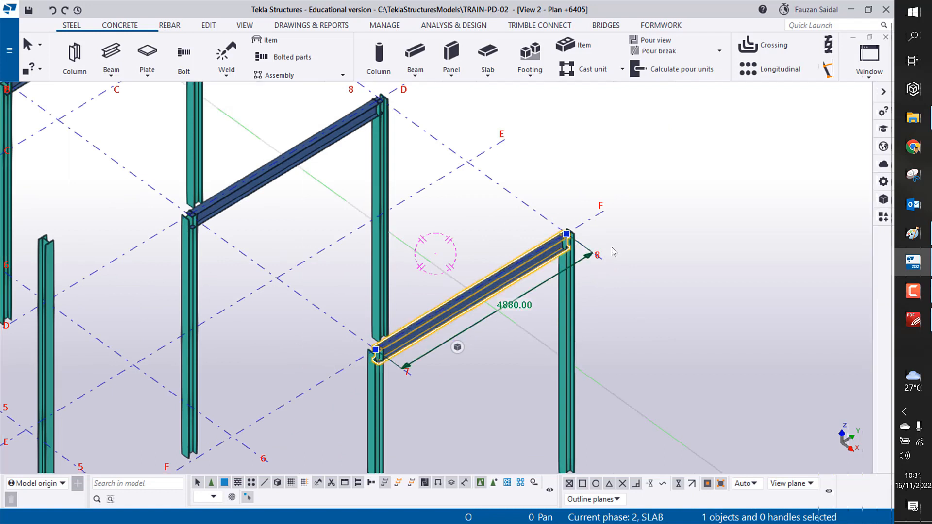
{"action": "left_click", "coordinate": [631, 232]}
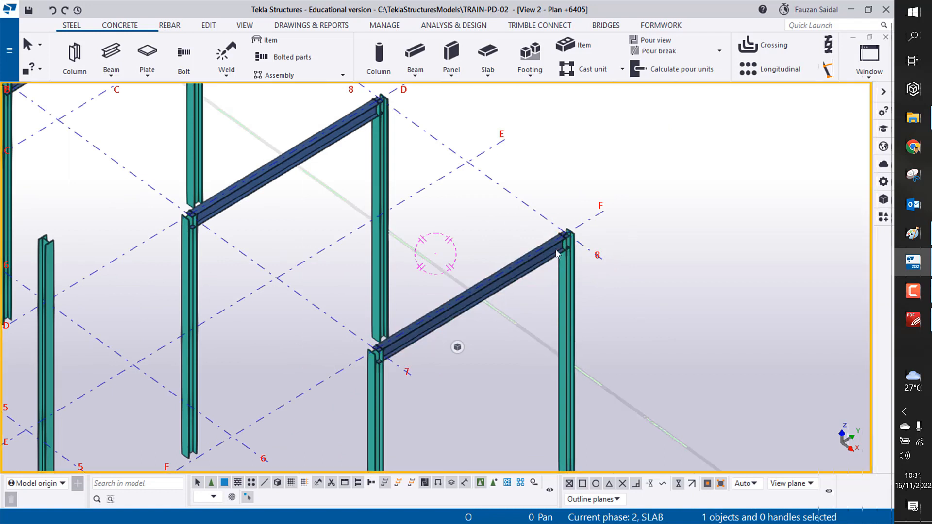
{"action": "left_click", "coordinate": [567, 278]}
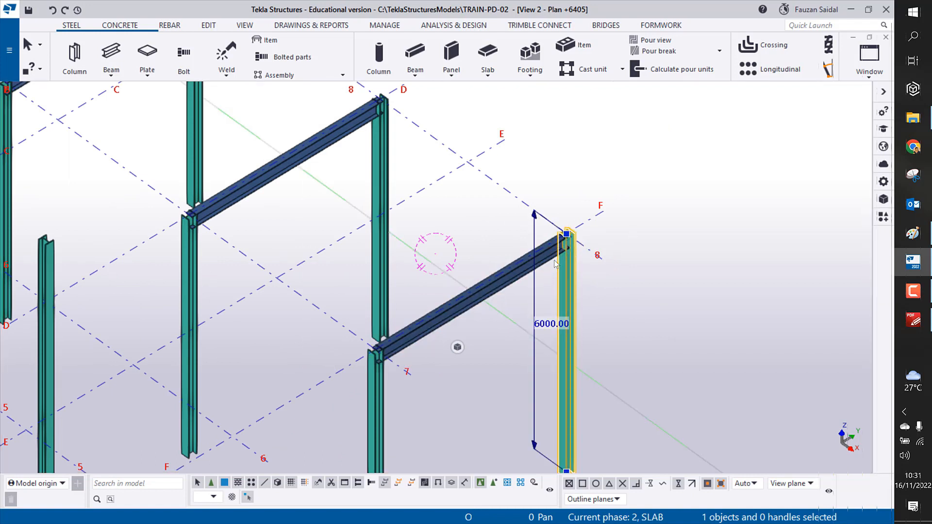
Inspect in 3D how the grid F beam's end overlaps the flange and web of the column at F/8
{"action": "scroll", "coordinate": [607, 236], "scroll_direction": "up", "scroll_amount": 5}
{"action": "left_click", "coordinate": [581, 214]}
{"action": "middle_click_drag", "start_coordinate": [571, 220], "coordinate": [575, 195]}
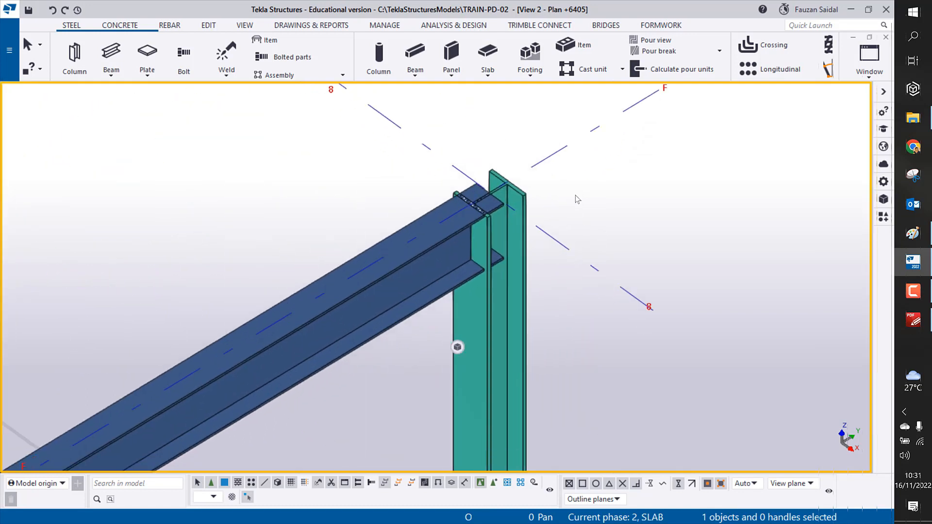
{"action": "scroll", "coordinate": [482, 218], "scroll_direction": "up", "scroll_amount": 4}
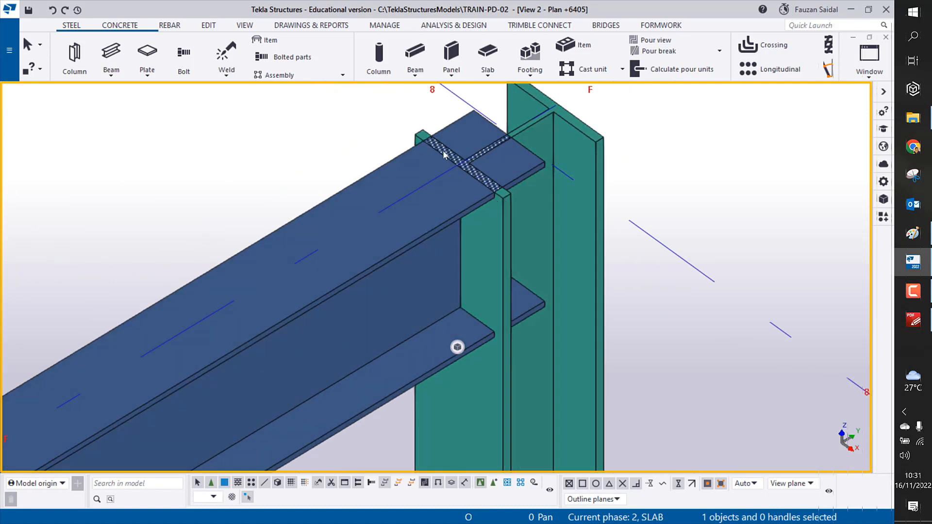
{"action": "left_click", "coordinate": [385, 193]}
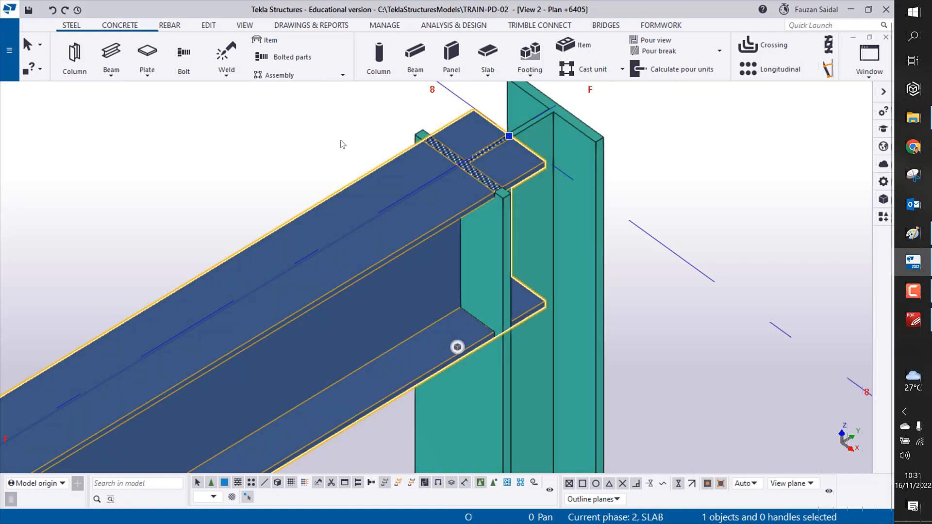
{"action": "left_click", "coordinate": [327, 150]}
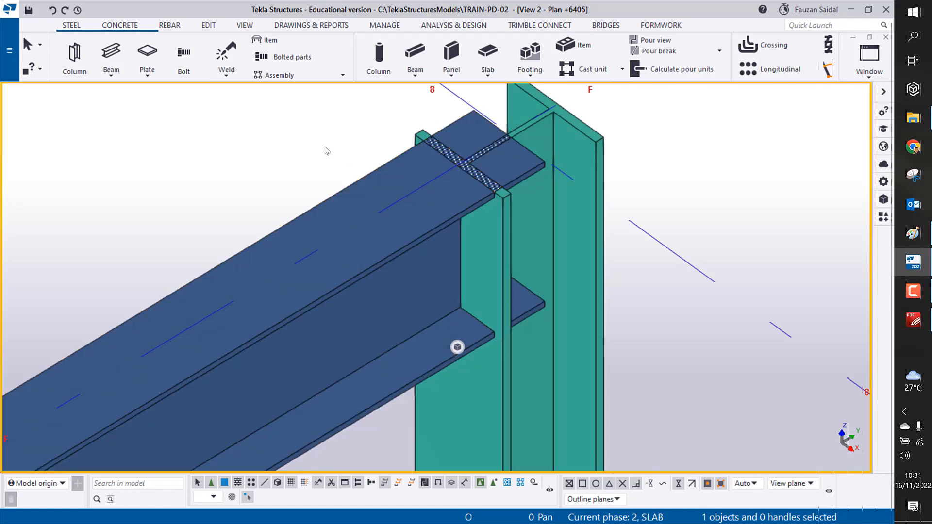
Switch the Plan +6405 view from 3D to plan and show the beam-to-column joint at F/8 up close
{"action": "key", "text": "ctrl+p"}
{"action": "scroll", "coordinate": [501, 178], "scroll_direction": "up", "scroll_amount": 5}
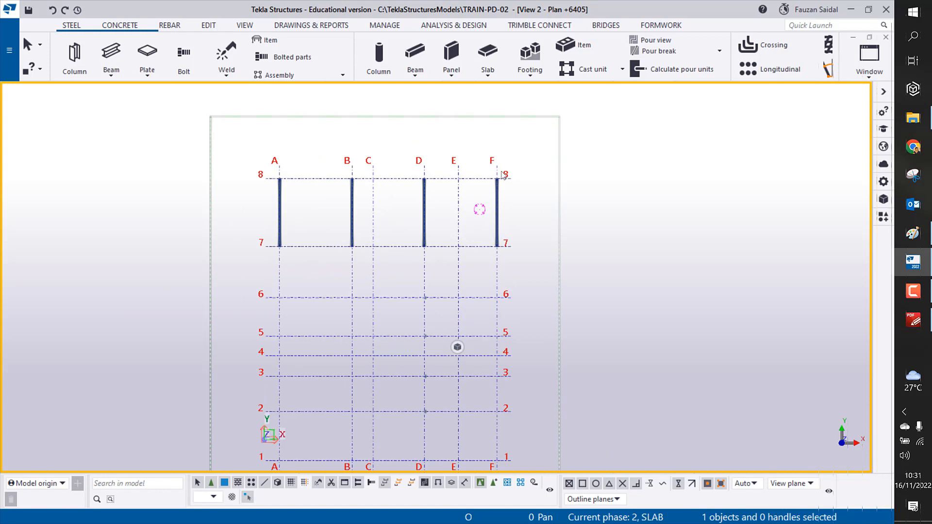
{"action": "scroll", "coordinate": [501, 178], "scroll_direction": "up", "scroll_amount": 8}
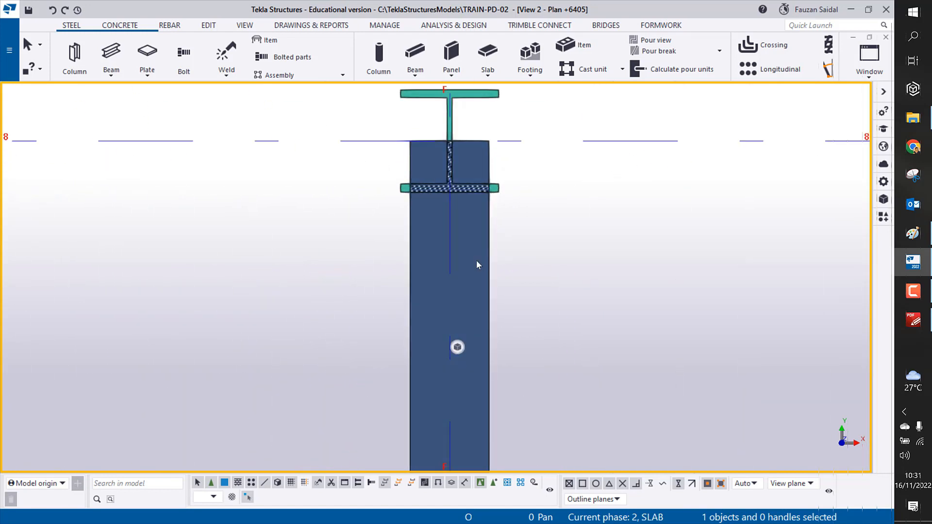
{"action": "left_click", "coordinate": [508, 183]}
{"action": "left_click", "coordinate": [521, 181]}
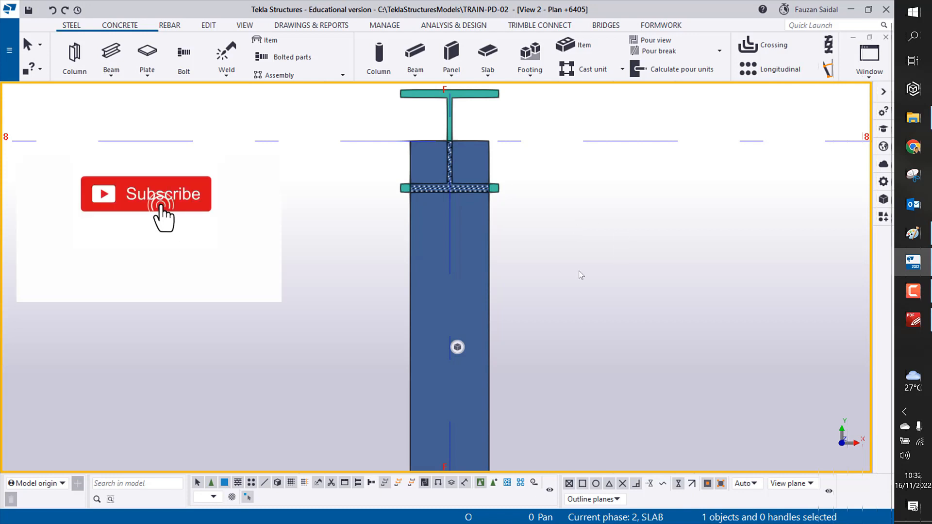
Examine in plan the overlap between the grid F beam's end and the column section at grid 8
{"action": "scroll", "coordinate": [474, 245], "scroll_direction": "down", "scroll_amount": 5}
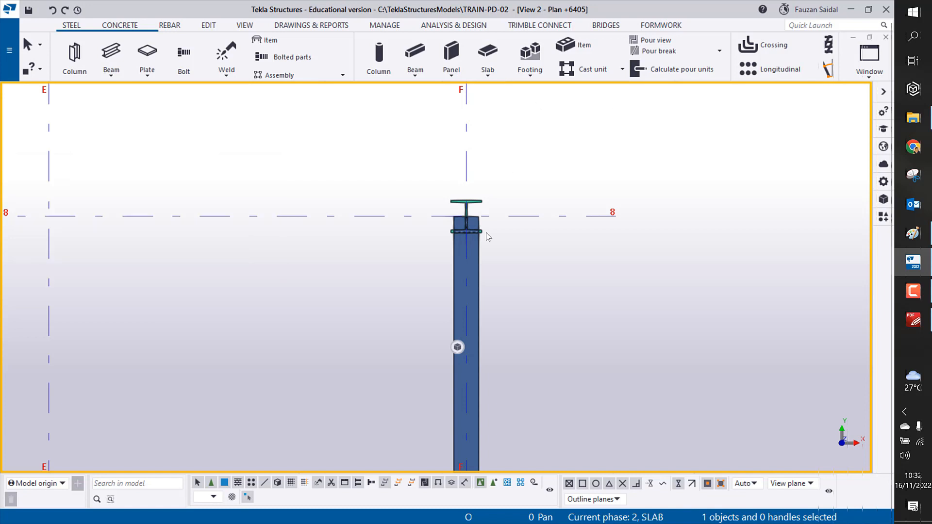
{"action": "scroll", "coordinate": [484, 235], "scroll_direction": "up", "scroll_amount": 5}
{"action": "middle_click_drag", "start_coordinate": [630, 214], "coordinate": [511, 189]}
{"action": "scroll", "coordinate": [533, 209], "scroll_direction": "down", "scroll_amount": 2}
{"action": "left_click", "coordinate": [640, 205]}
{"action": "left_click", "coordinate": [415, 201]}
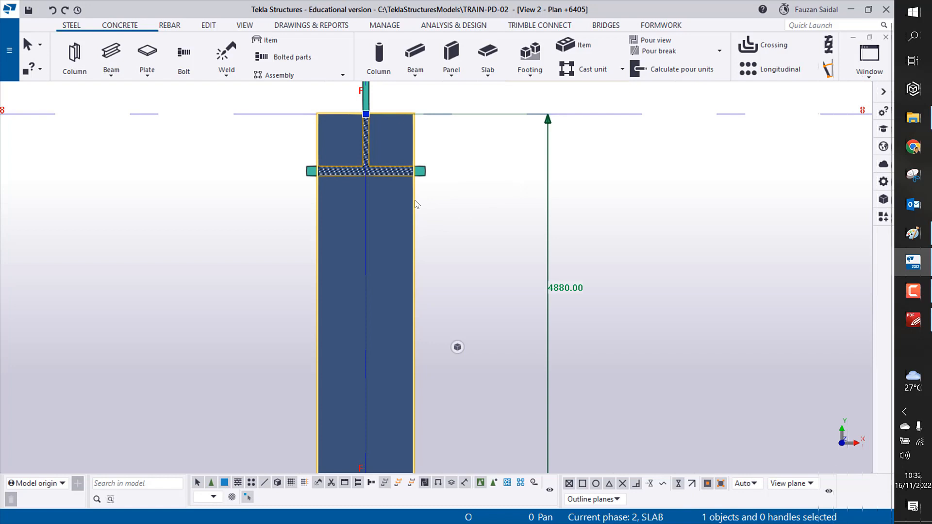
{"action": "middle_click_drag", "start_coordinate": [302, 202], "coordinate": [290, 219]}
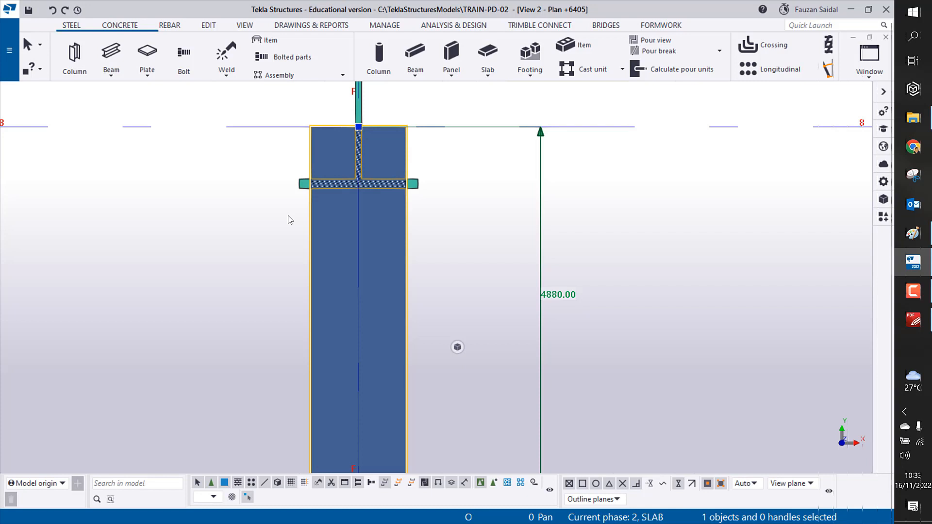
{"action": "scroll", "coordinate": [284, 214], "scroll_direction": "down", "scroll_amount": 3}
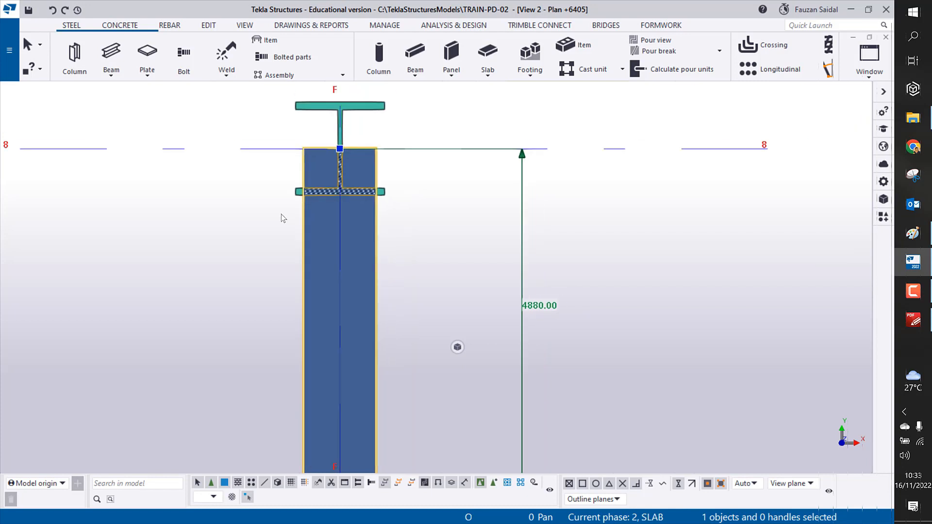
{"action": "scroll", "coordinate": [347, 200], "scroll_direction": "up", "scroll_amount": 2}
{"action": "scroll", "coordinate": [348, 199], "scroll_direction": "up", "scroll_amount": 1}
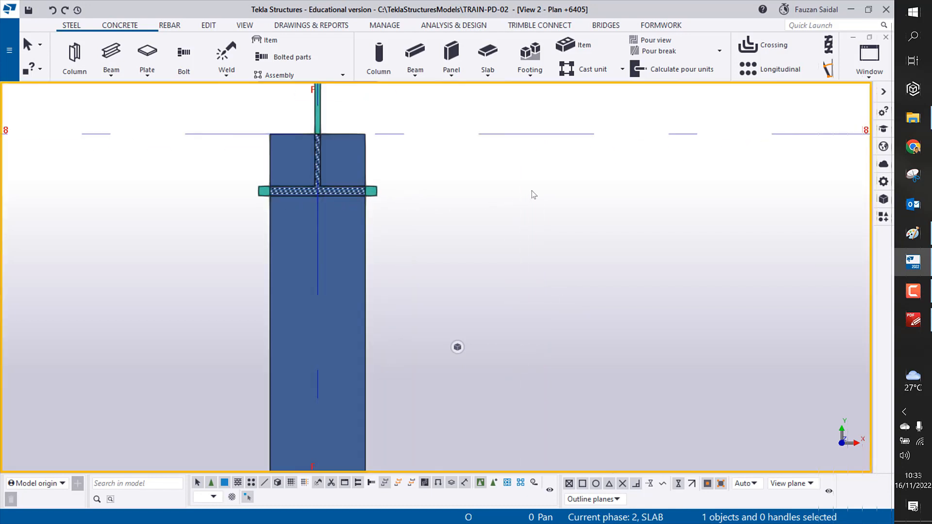
{"action": "middle_click_drag", "start_coordinate": [412, 206], "coordinate": [439, 243]}
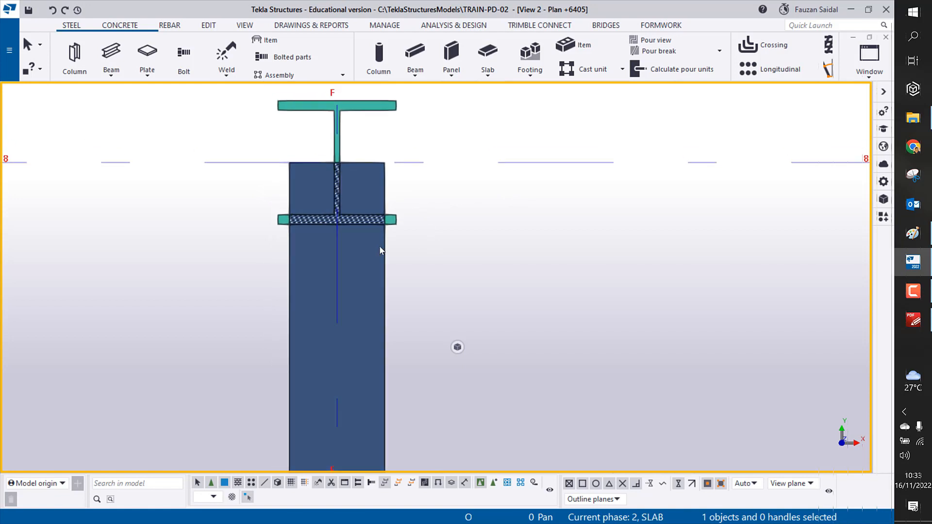
{"action": "scroll", "coordinate": [371, 247], "scroll_direction": "up", "scroll_amount": 2}
{"action": "scroll", "coordinate": [441, 248], "scroll_direction": "down", "scroll_amount": 4}
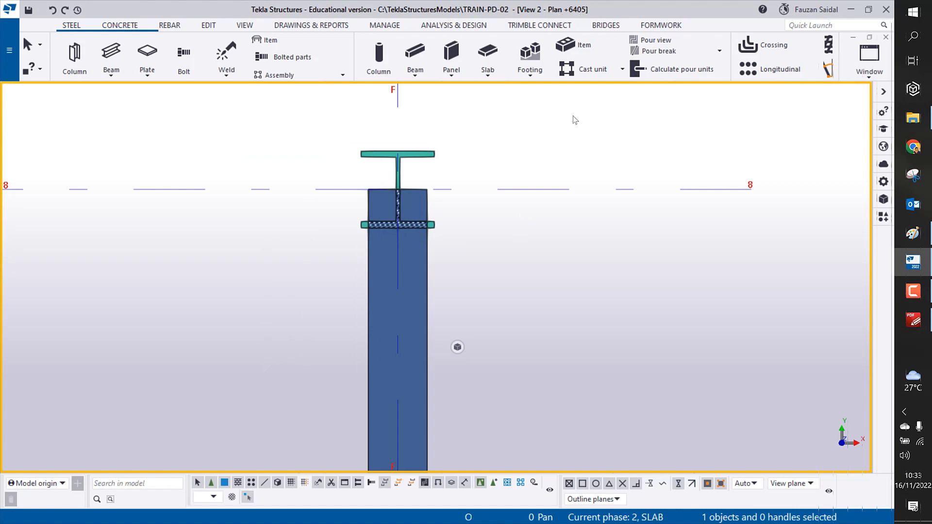
{"action": "scroll", "coordinate": [479, 214], "scroll_direction": "down", "scroll_amount": 2}
{"action": "middle_click_drag", "start_coordinate": [475, 222], "coordinate": [397, 264]}
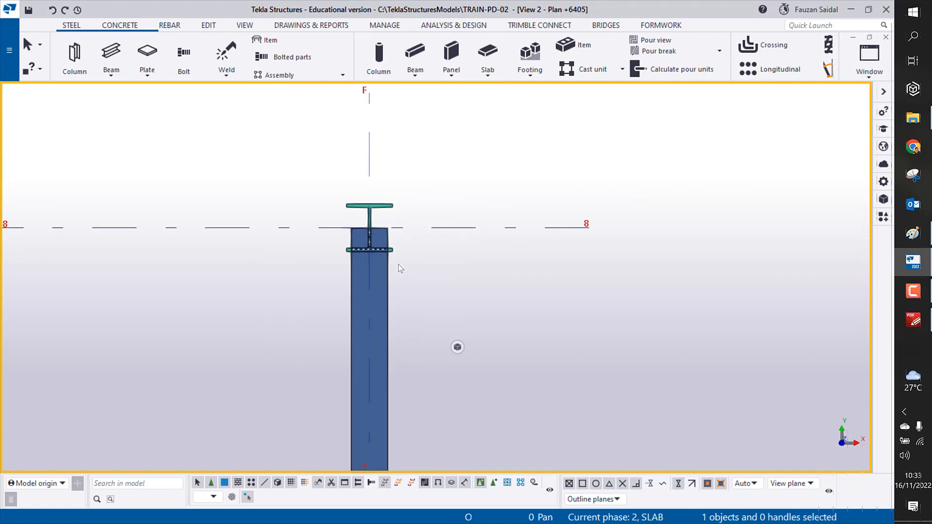
{"action": "scroll", "coordinate": [384, 269], "scroll_direction": "up", "scroll_amount": 4}
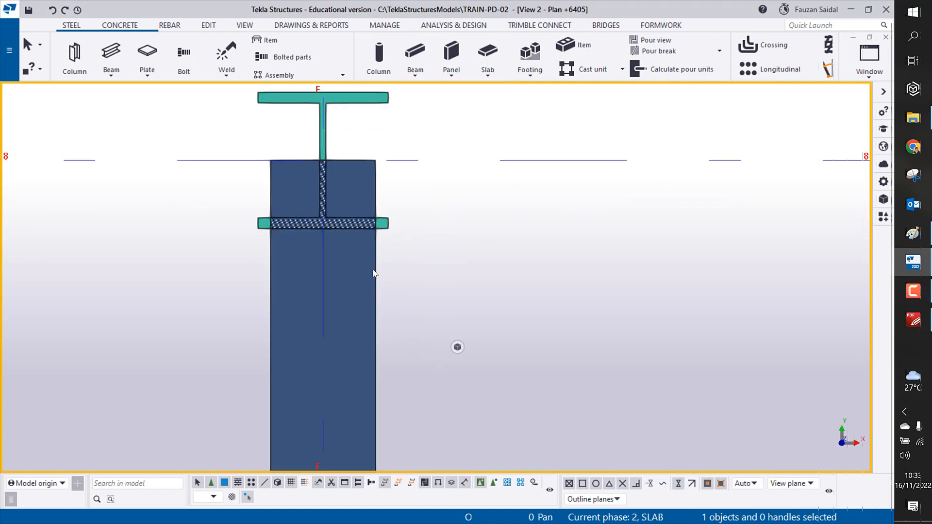
{"action": "left_click", "coordinate": [466, 270]}
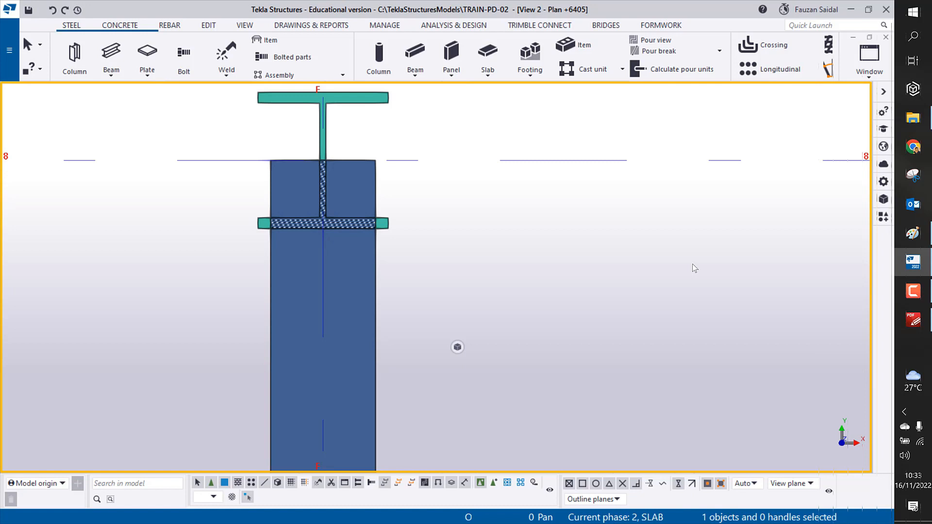
{"action": "scroll", "coordinate": [587, 218], "scroll_direction": "down", "scroll_amount": 2}
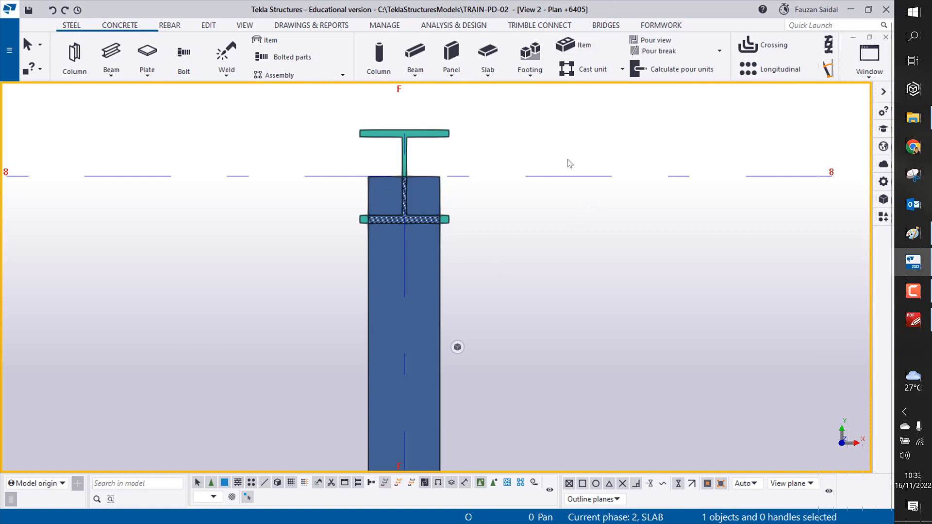
{"action": "middle_click_drag", "start_coordinate": [568, 161], "coordinate": [468, 191]}
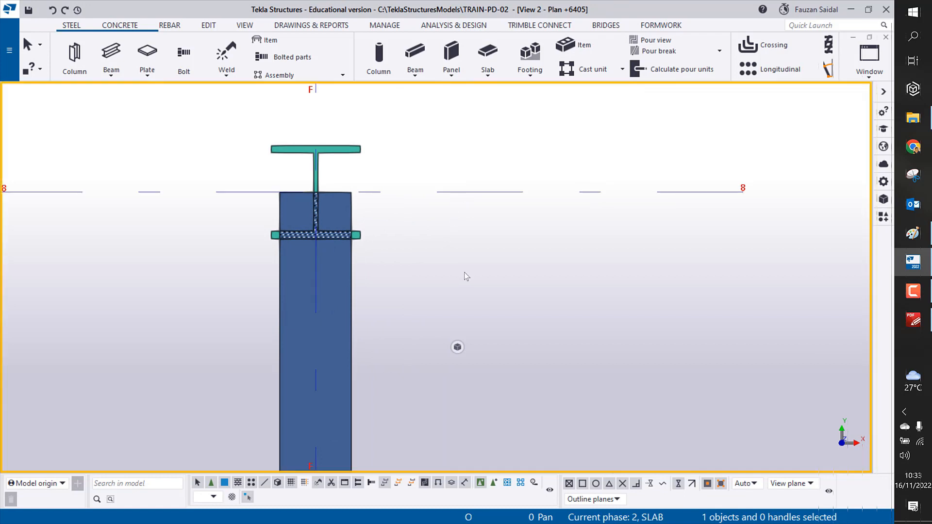
{"action": "scroll", "coordinate": [420, 231], "scroll_direction": "down", "scroll_amount": 1}
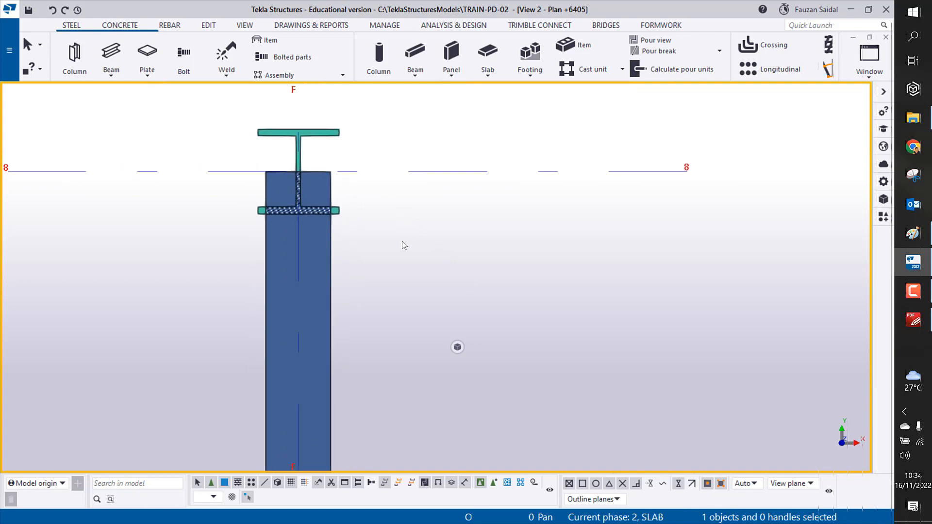
{"action": "middle_click_drag", "start_coordinate": [375, 246], "coordinate": [424, 237]}
{"action": "scroll", "coordinate": [346, 228], "scroll_direction": "up", "scroll_amount": 3}
{"action": "scroll", "coordinate": [396, 218], "scroll_direction": "up", "scroll_amount": 2}
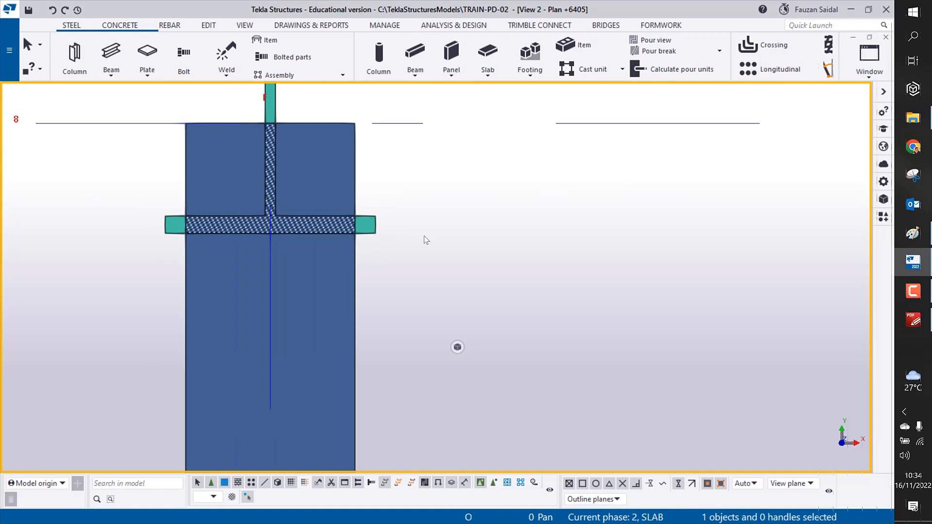
{"action": "scroll", "coordinate": [405, 241], "scroll_direction": "down", "scroll_amount": 2}
{"action": "scroll", "coordinate": [408, 245], "scroll_direction": "down", "scroll_amount": 2}
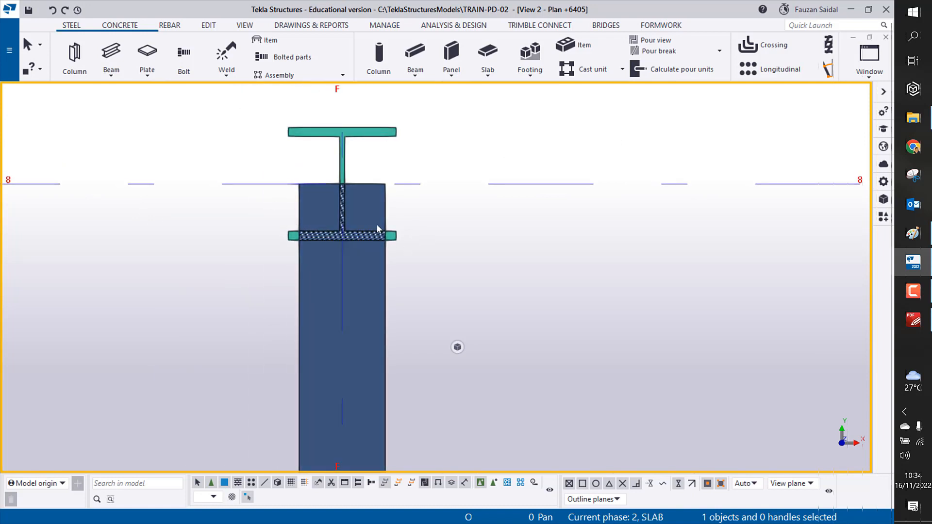
{"action": "middle_click_drag", "start_coordinate": [466, 229], "coordinate": [438, 224]}
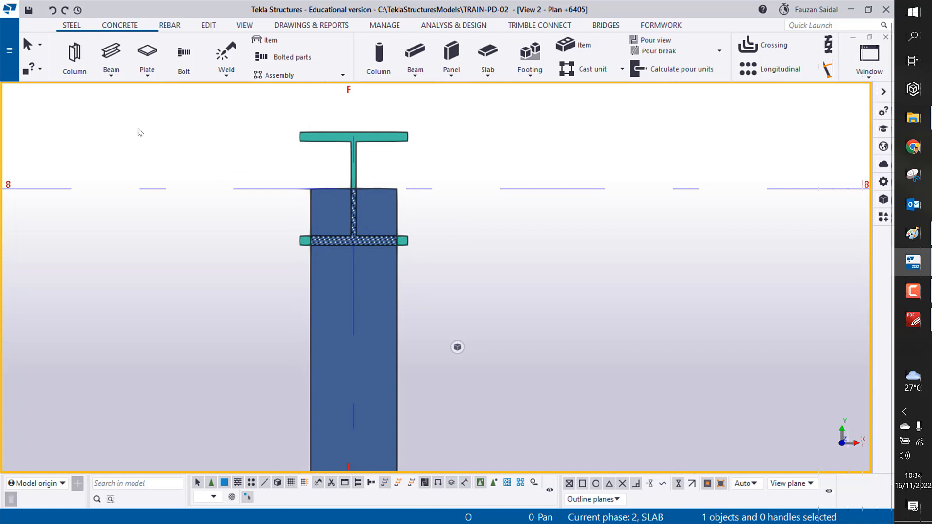
Fit the grid F beam's end along the outer face of the F/8 column flange it meets, using Fit part end
{"action": "left_click", "coordinate": [204, 25]}
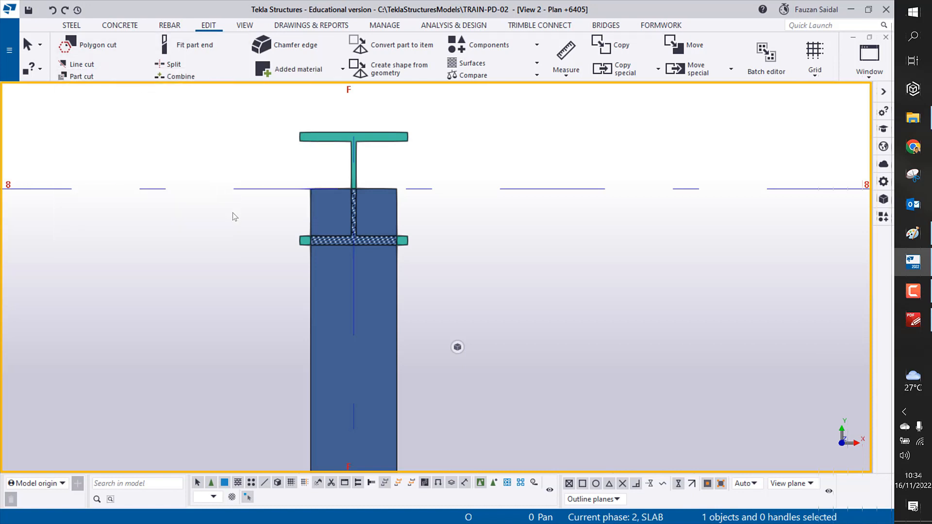
{"action": "scroll", "coordinate": [214, 202], "scroll_direction": "down", "scroll_amount": 1}
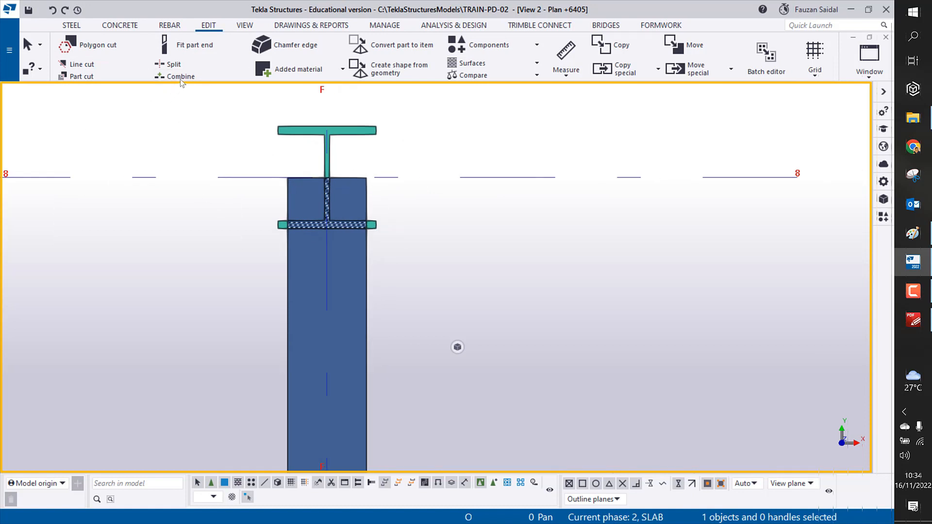
{"action": "left_click", "coordinate": [198, 48]}
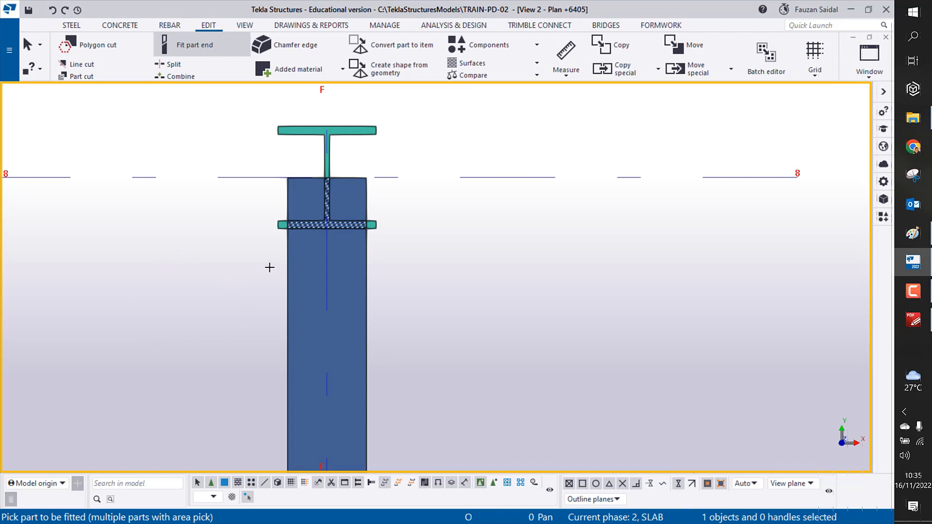
{"action": "left_click", "coordinate": [290, 267]}
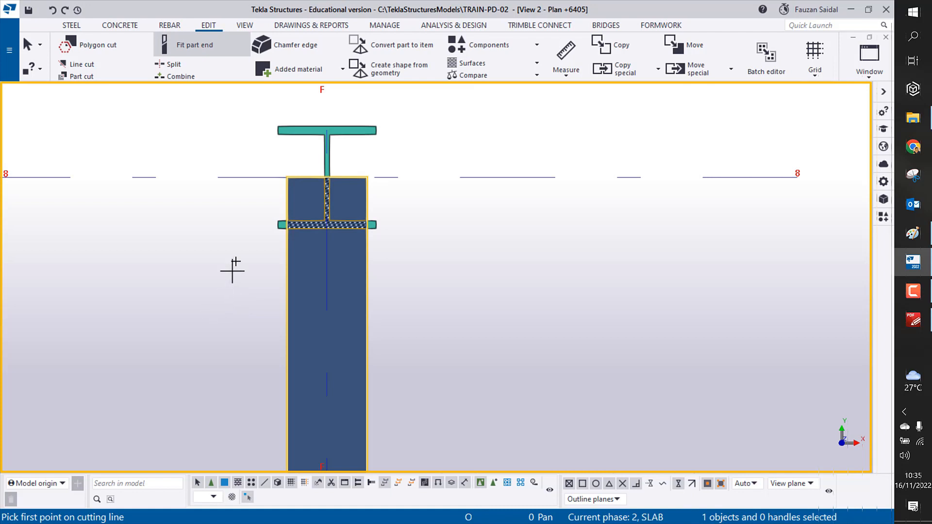
{"action": "scroll", "coordinate": [251, 241], "scroll_direction": "up", "scroll_amount": 4}
{"action": "scroll", "coordinate": [199, 263], "scroll_direction": "down", "scroll_amount": 4}
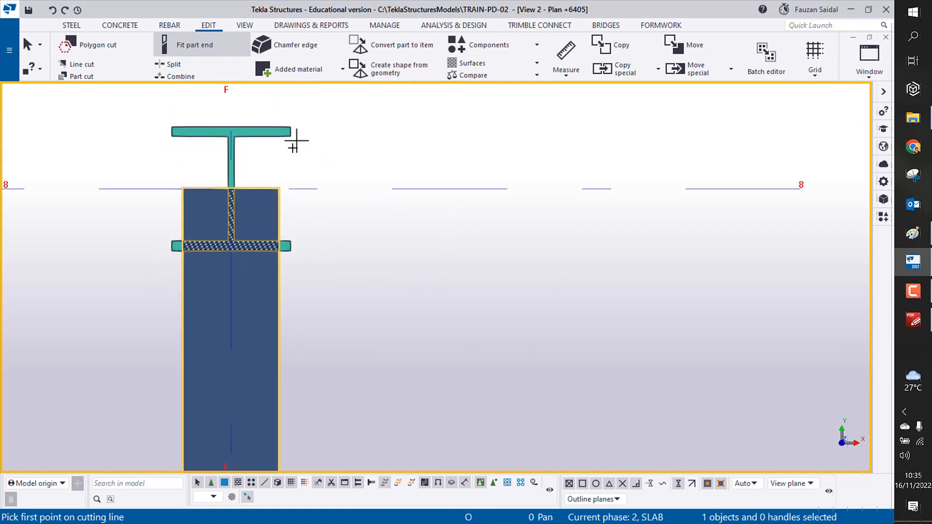
{"action": "scroll", "coordinate": [139, 270], "scroll_direction": "up", "scroll_amount": 5}
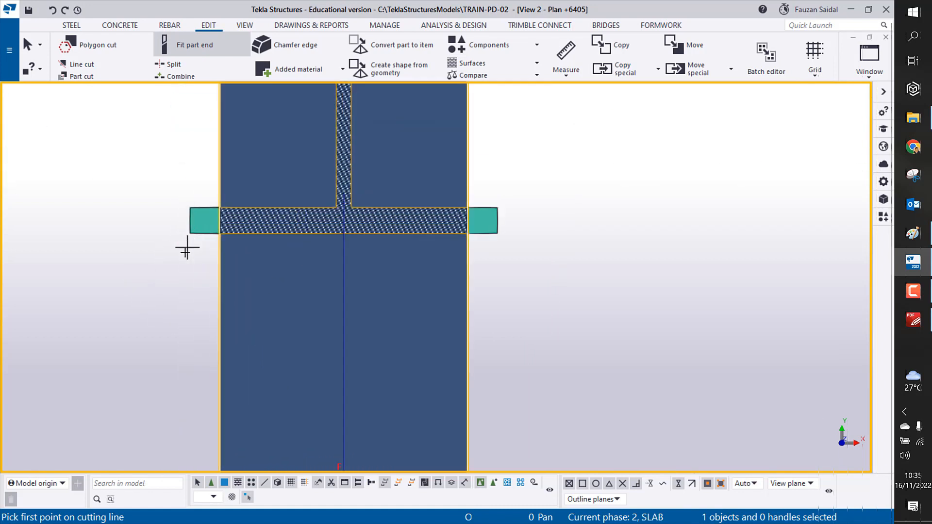
{"action": "left_click", "coordinate": [192, 223]}
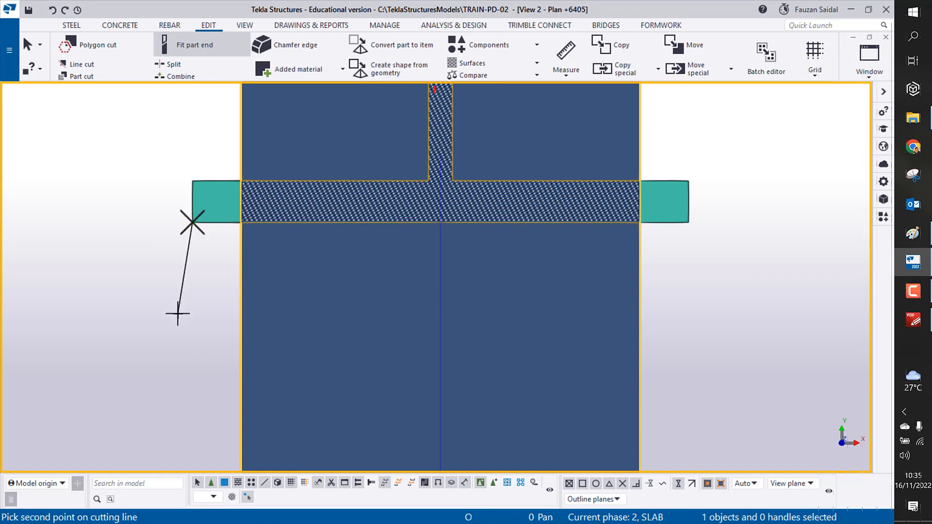
{"action": "left_click", "coordinate": [688, 223]}
{"action": "scroll", "coordinate": [228, 237], "scroll_direction": "down", "scroll_amount": 3}
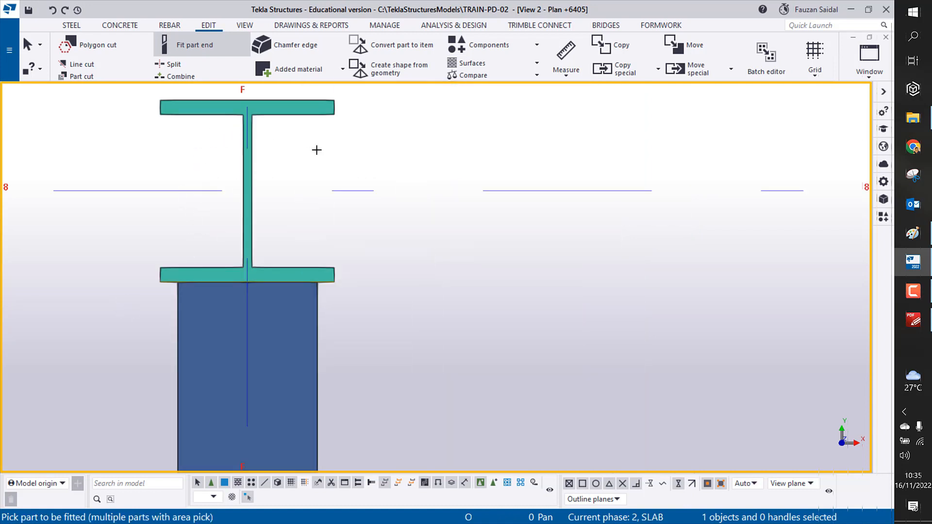
{"action": "scroll", "coordinate": [162, 301], "scroll_direction": "up", "scroll_amount": 5}
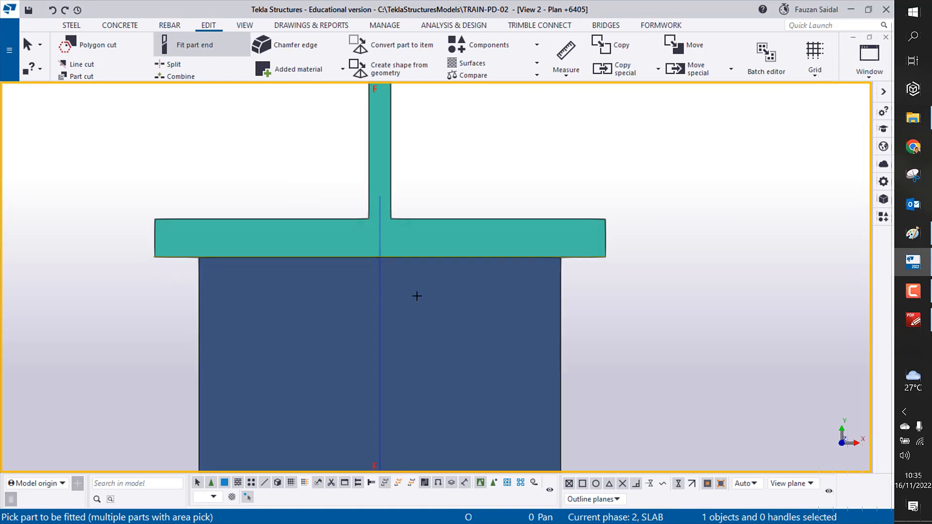
{"action": "scroll", "coordinate": [471, 383], "scroll_direction": "down", "scroll_amount": 4}
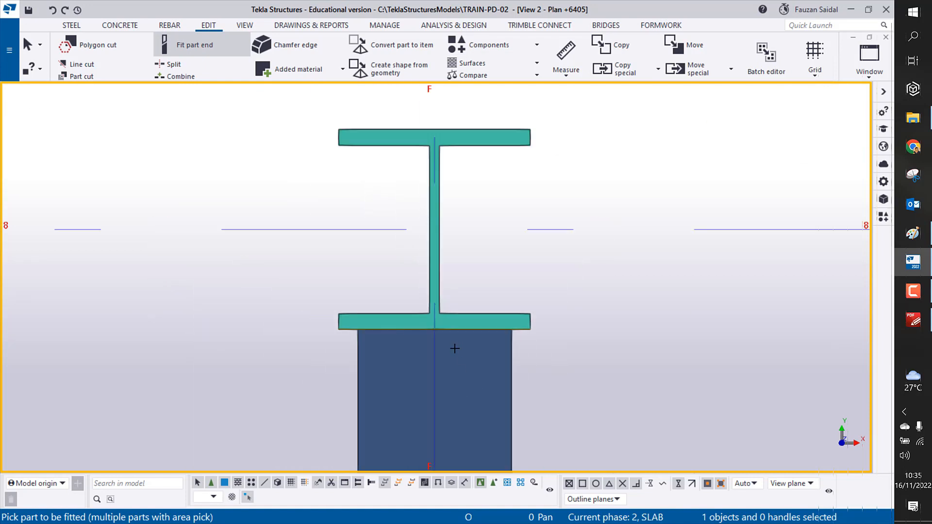
{"action": "middle_click_drag", "start_coordinate": [455, 345], "coordinate": [378, 349]}
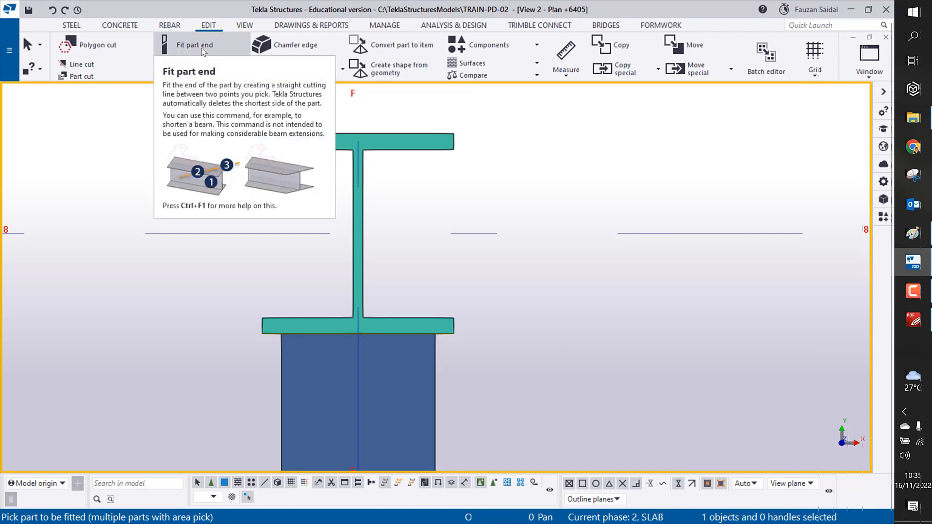
Undo the beam-end fitting at the F/8 column and leave the fitting command
{"action": "left_click", "coordinate": [53, 10]}
{"action": "right_click", "coordinate": [111, 122]}
{"action": "left_click", "coordinate": [111, 128]}
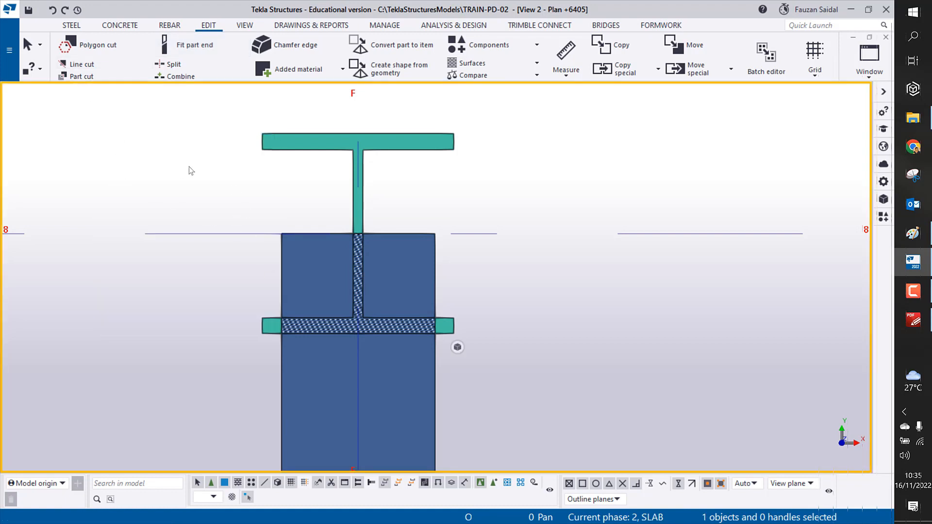
Line cut the grid F beam along the column flange's outer face, removing the part that overlaps the column
{"action": "left_click", "coordinate": [82, 65]}
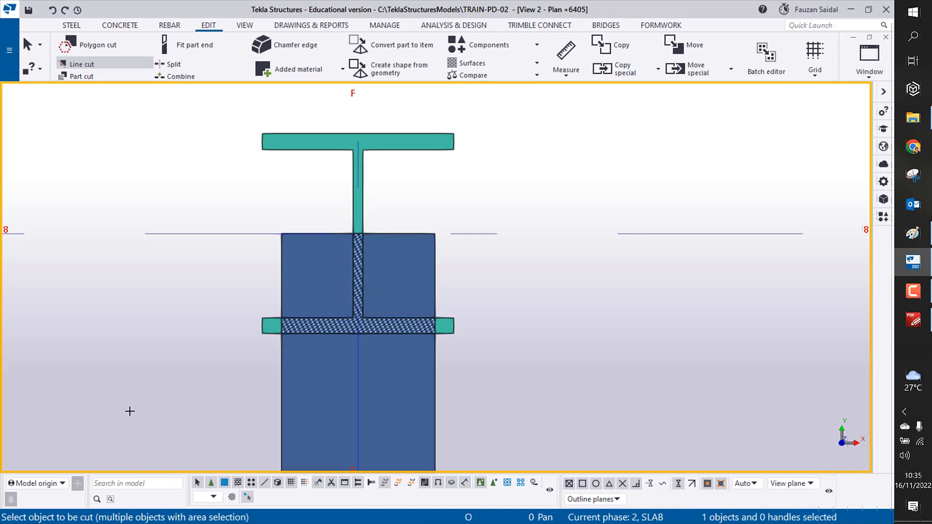
{"action": "left_click", "coordinate": [281, 364]}
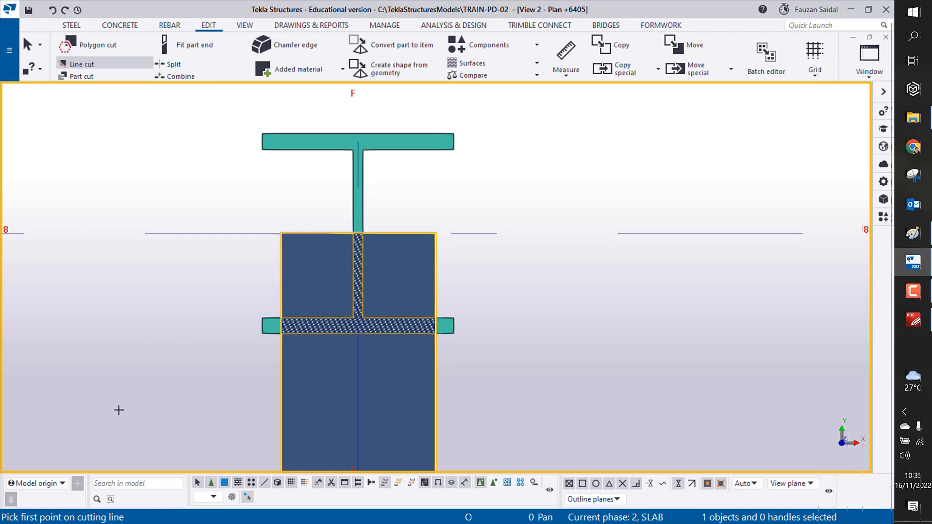
{"action": "middle_click_drag", "start_coordinate": [162, 421], "coordinate": [137, 408]}
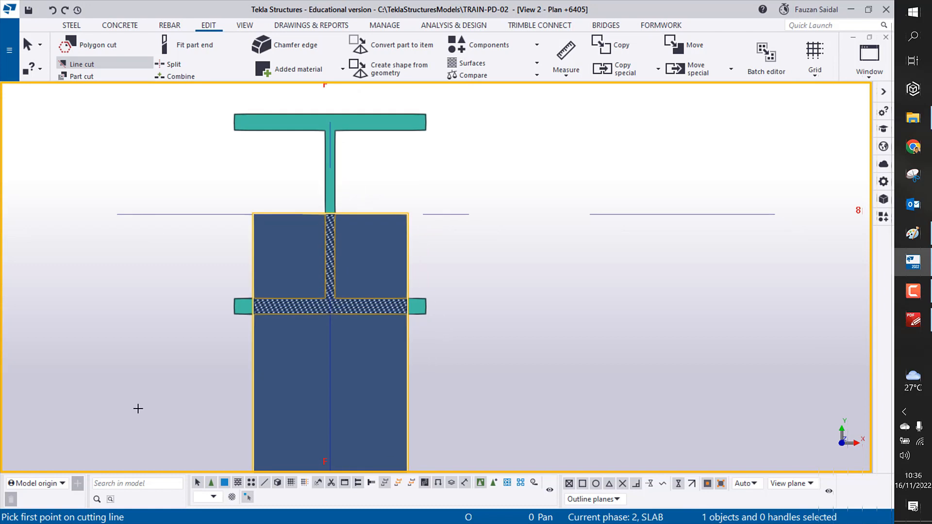
{"action": "scroll", "coordinate": [231, 346], "scroll_direction": "up", "scroll_amount": 4}
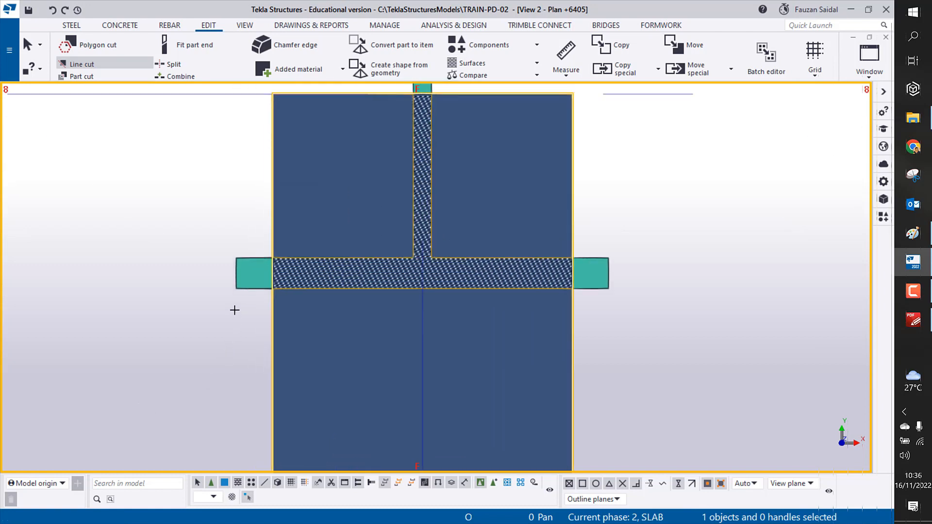
{"action": "left_click", "coordinate": [236, 289]}
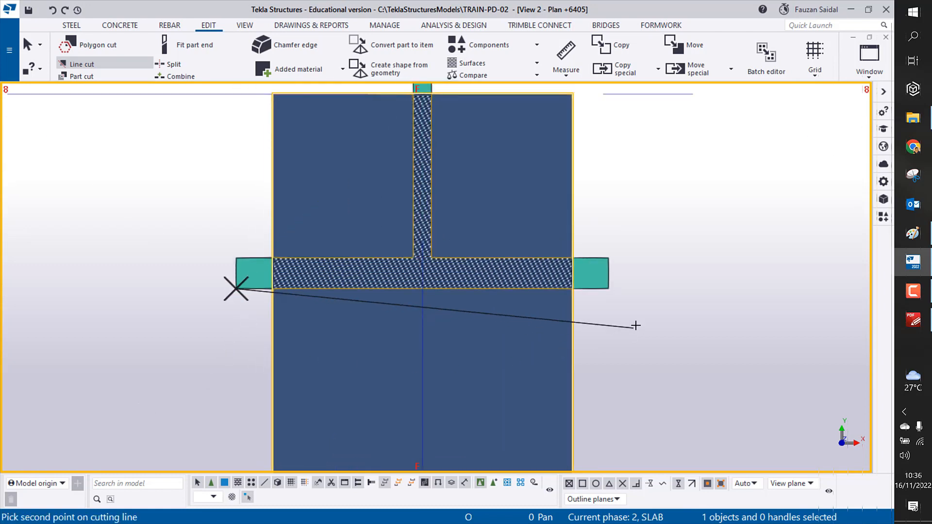
{"action": "left_click", "coordinate": [606, 289]}
{"action": "scroll", "coordinate": [596, 350], "scroll_direction": "down", "scroll_amount": 2}
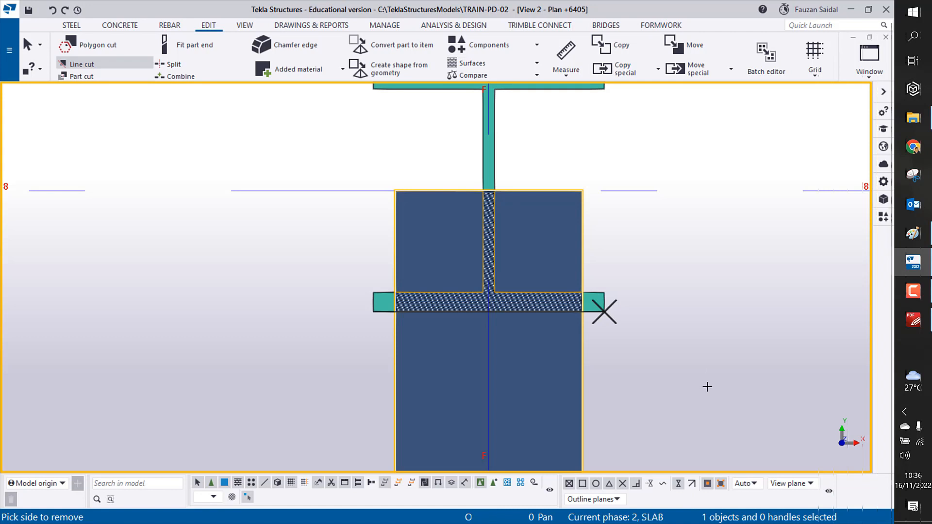
{"action": "left_click", "coordinate": [581, 245]}
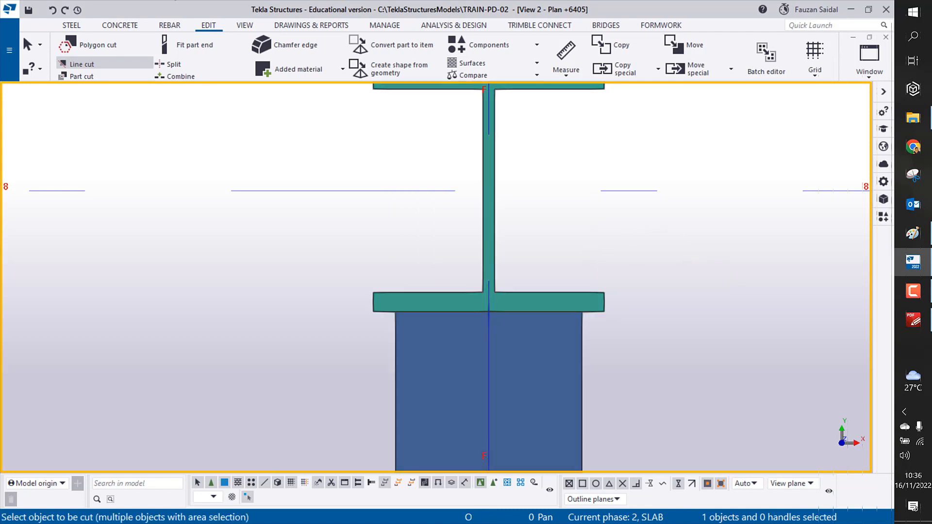
Undo the cut and line cut the beam along the same flange face, removing the side away from the column
{"action": "left_click", "coordinate": [52, 10]}
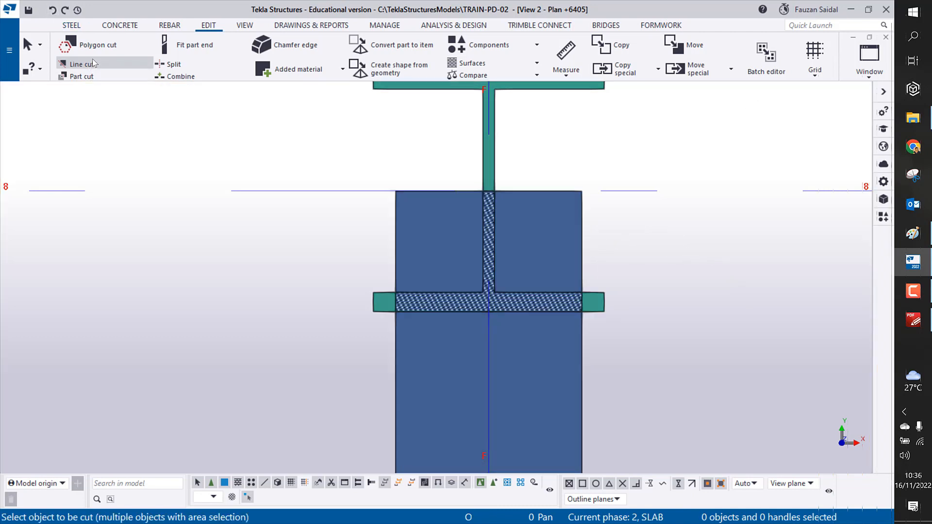
{"action": "left_click", "coordinate": [418, 261]}
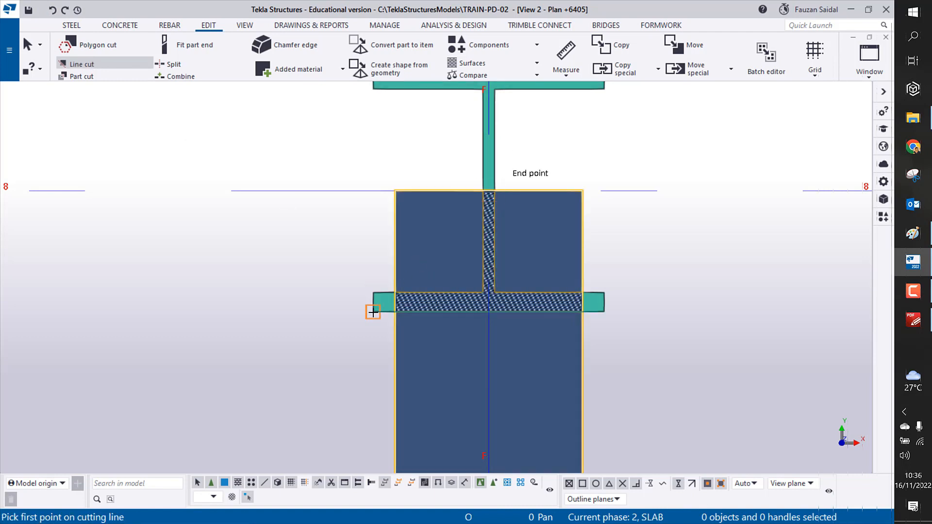
{"action": "left_click", "coordinate": [372, 311]}
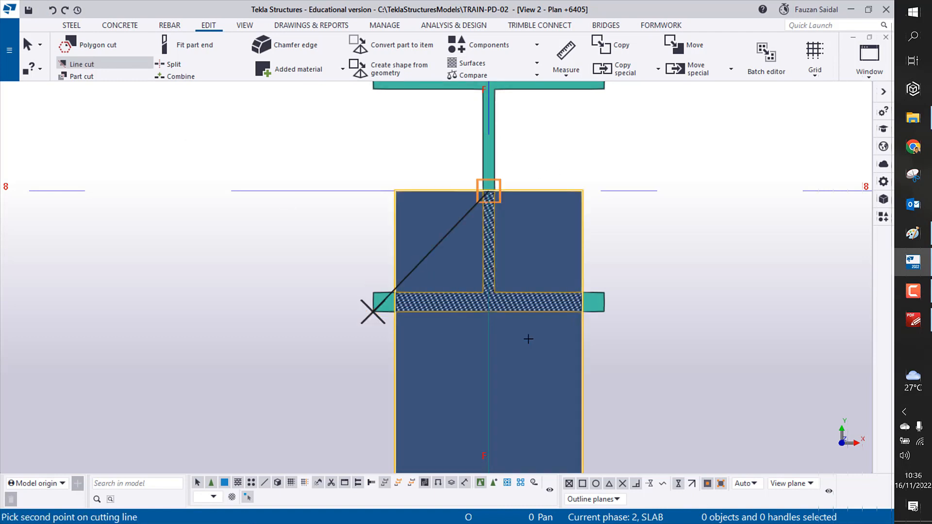
{"action": "left_click", "coordinate": [603, 312]}
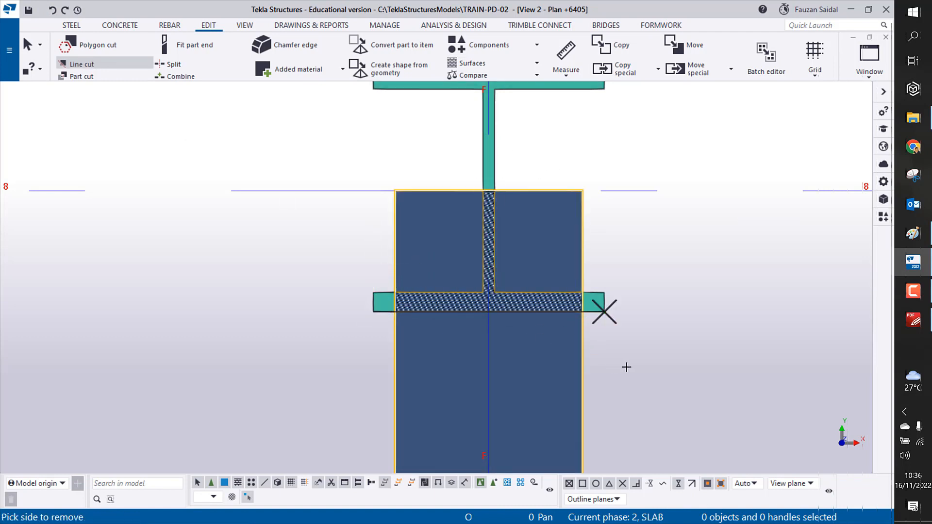
{"action": "left_click", "coordinate": [581, 373]}
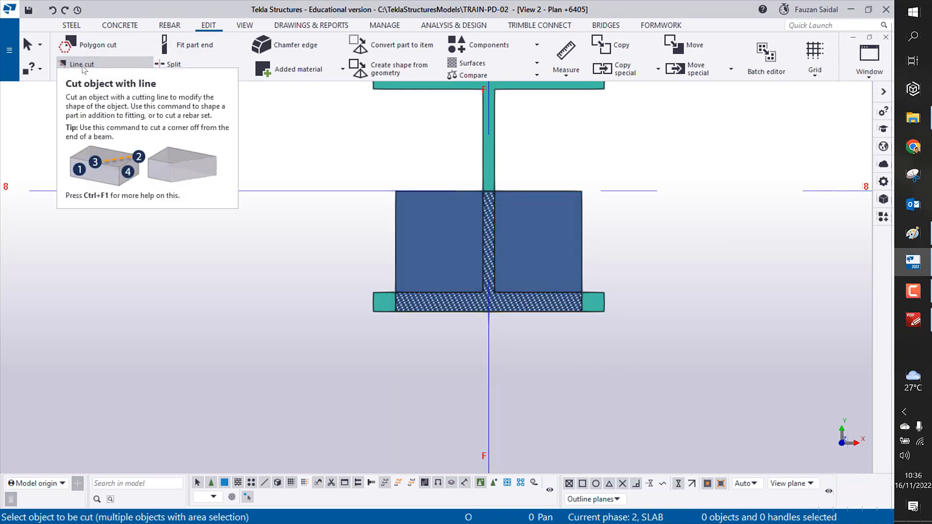
Undo the line cut on the grid F beam and leave the cutting command
{"action": "left_click", "coordinate": [52, 9]}
{"action": "right_click", "coordinate": [311, 219]}
{"action": "left_click", "coordinate": [332, 226]}
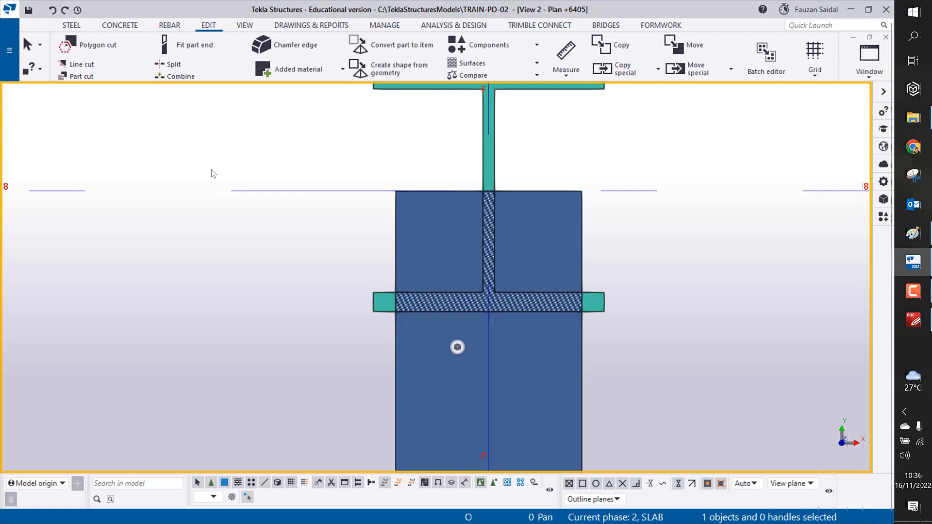
{"action": "left_click", "coordinate": [191, 46]}
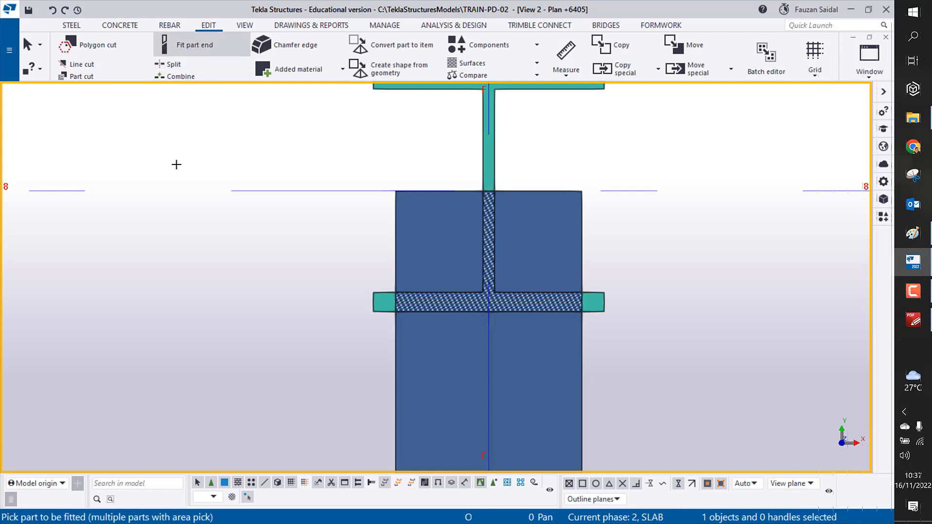
{"action": "left_click", "coordinate": [212, 119]}
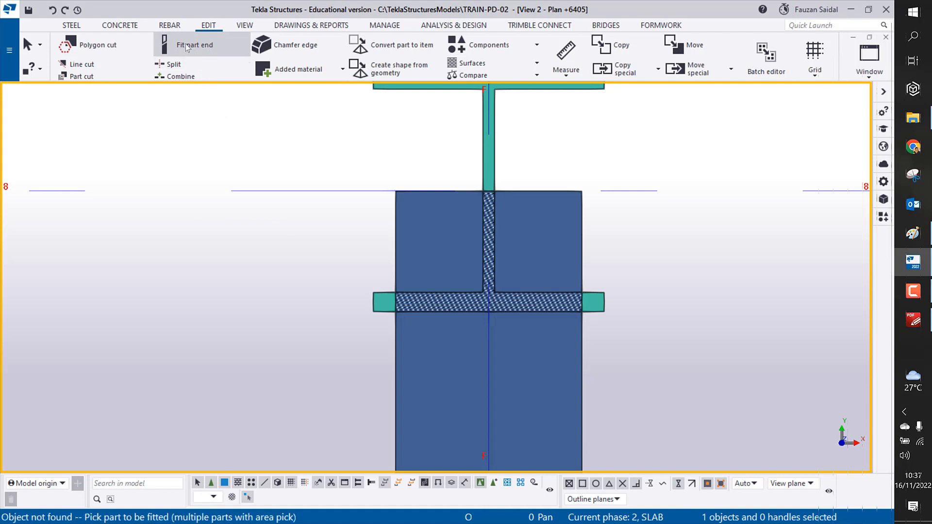
{"action": "right_click", "coordinate": [288, 224]}
{"action": "left_click", "coordinate": [306, 232]}
{"action": "scroll", "coordinate": [223, 344], "scroll_direction": "down", "scroll_amount": 2}
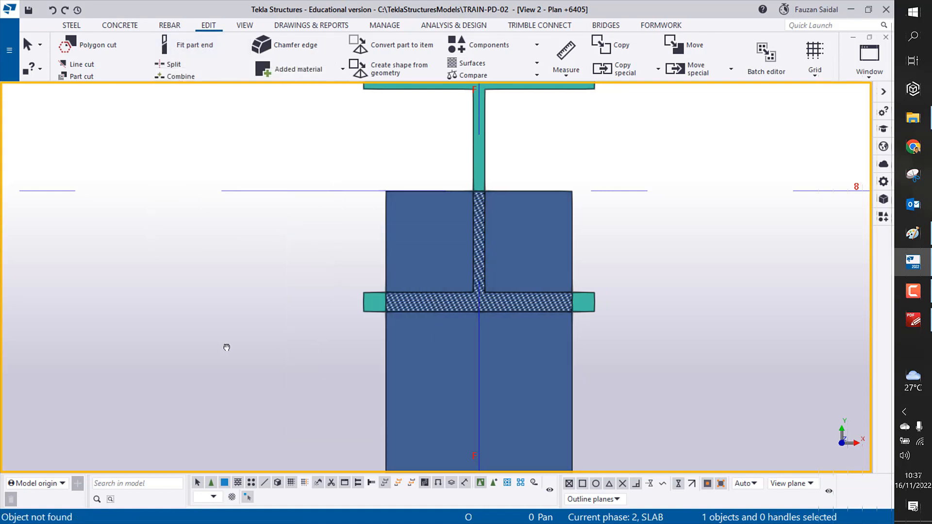
{"action": "middle_click_drag", "start_coordinate": [501, 289], "coordinate": [492, 255]}
{"action": "scroll", "coordinate": [481, 263], "scroll_direction": "down", "scroll_amount": 3}
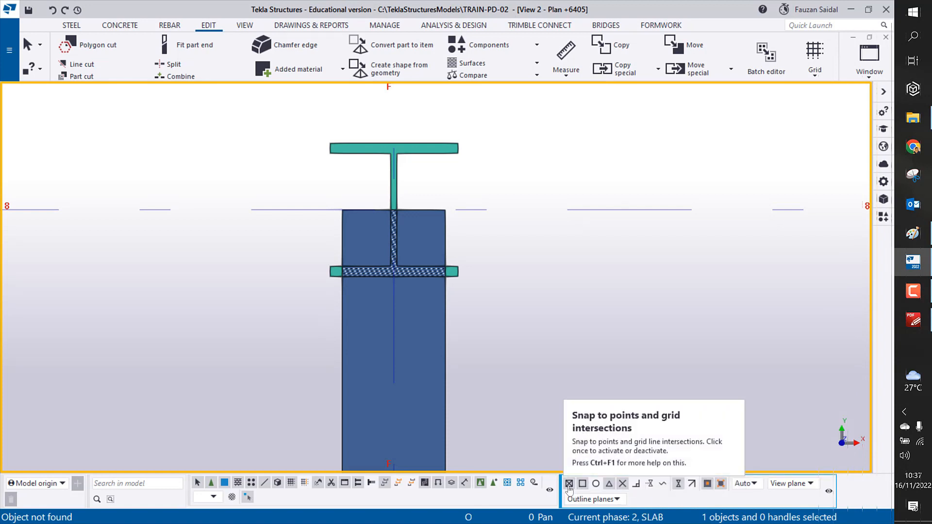
{"action": "left_click", "coordinate": [622, 484]}
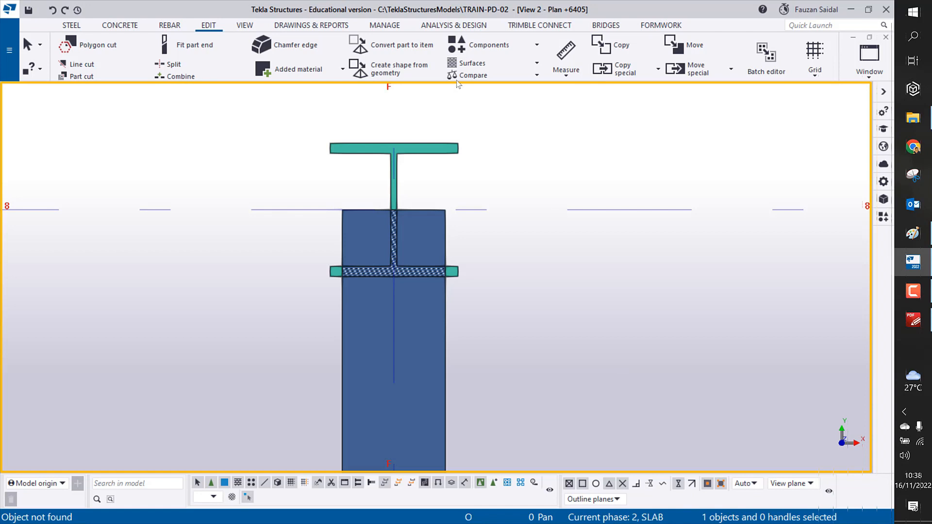
{"action": "middle_click_drag", "start_coordinate": [266, 129], "coordinate": [231, 127]}
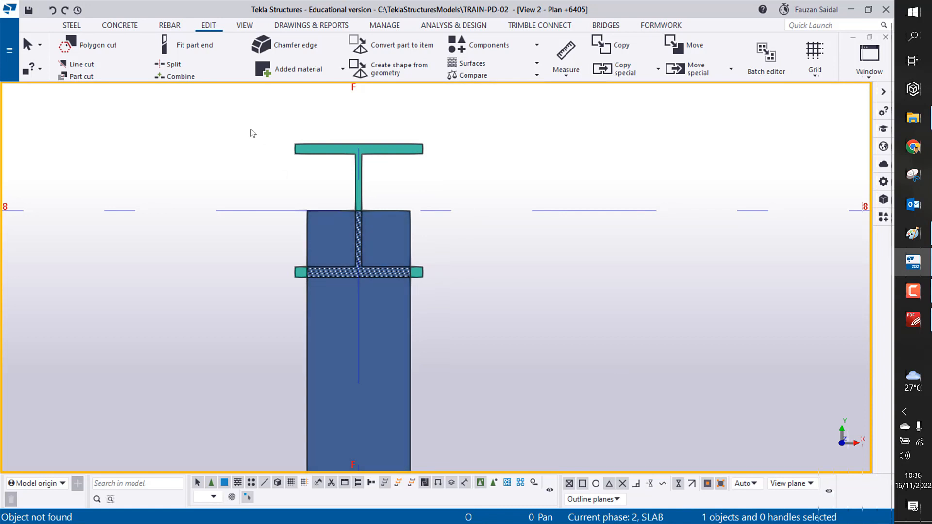
{"action": "left_click", "coordinate": [196, 47]}
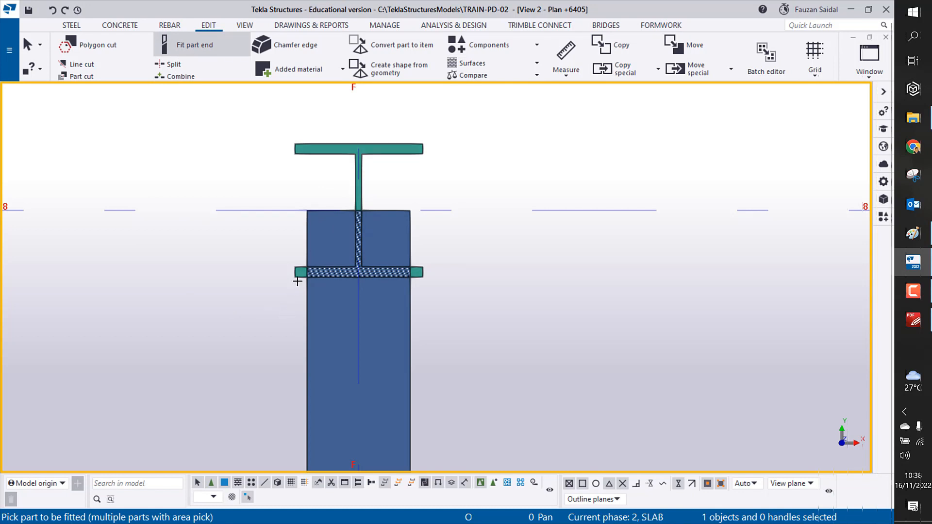
{"action": "right_click", "coordinate": [208, 136]}
{"action": "left_click", "coordinate": [221, 149]}
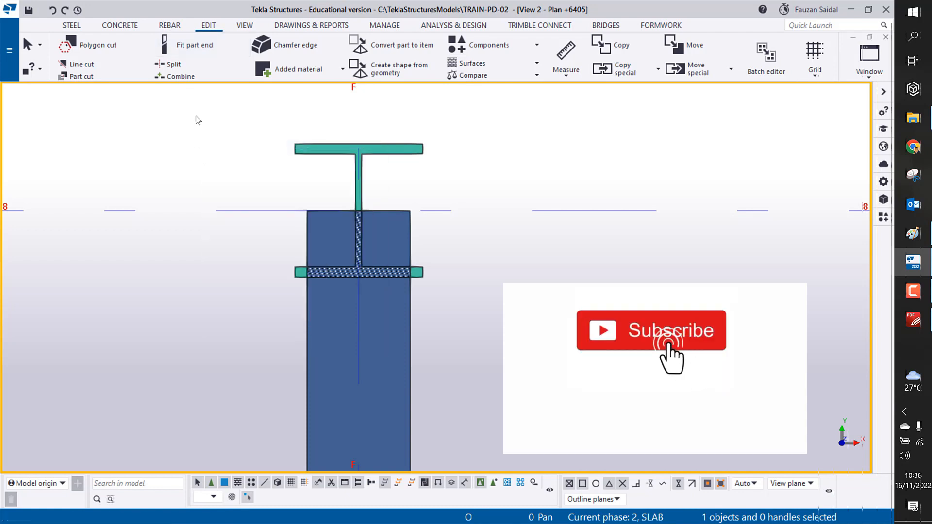
{"action": "left_click", "coordinate": [199, 45]}
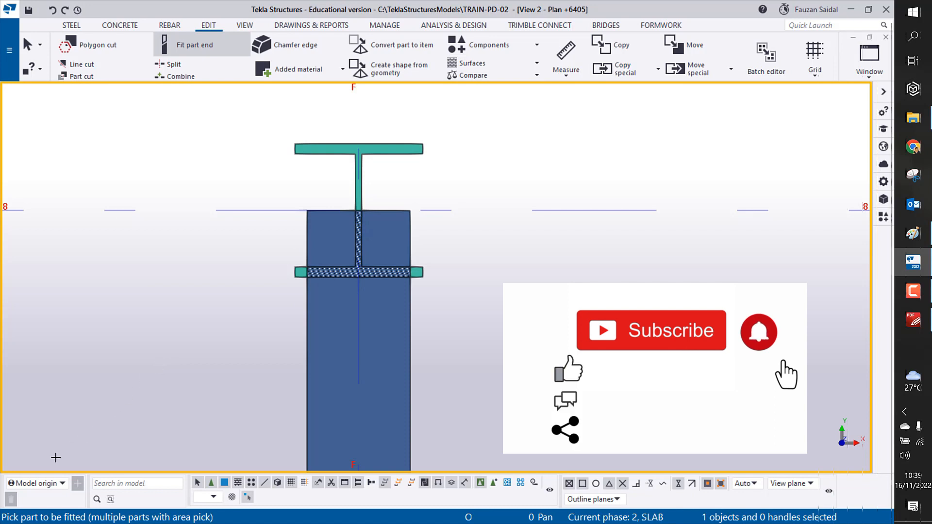
{"action": "left_click", "coordinate": [307, 321]}
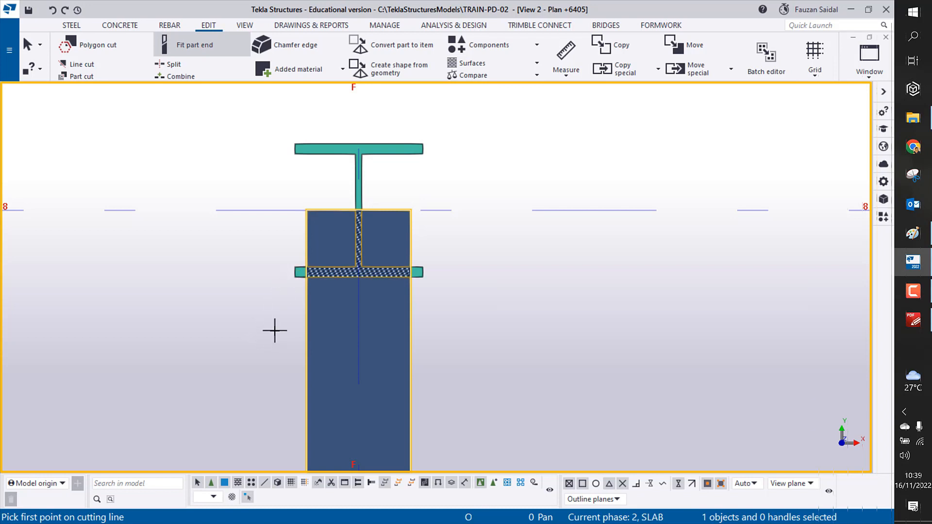
{"action": "right_click", "coordinate": [240, 255]}
{"action": "left_click", "coordinate": [272, 260]}
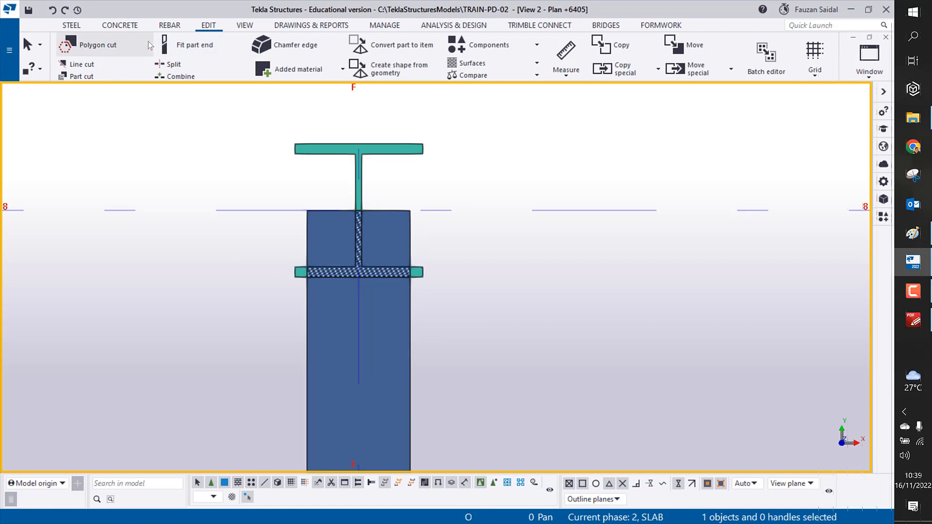
Fit the grid F beam end to the outer face of the F/8 column's flange, switch the view to 3D and leave the fitting command
{"action": "left_click", "coordinate": [190, 45]}
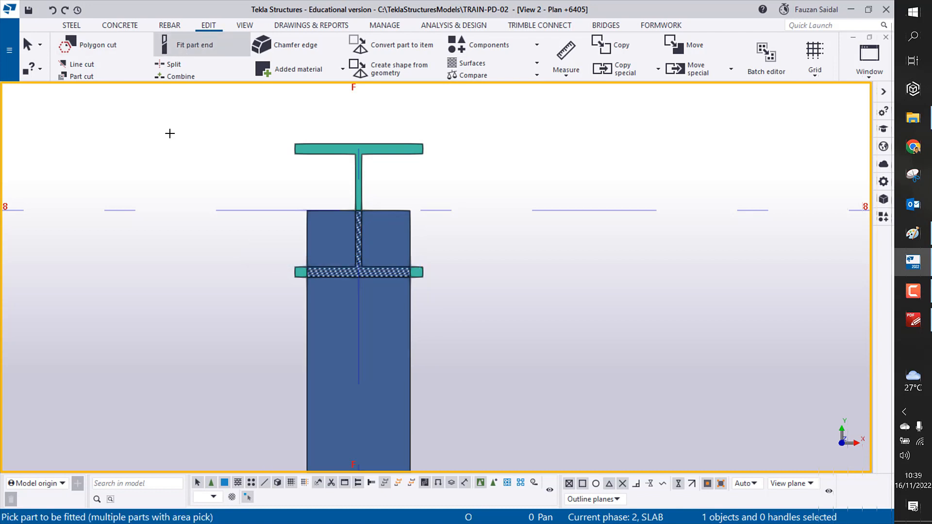
{"action": "left_click", "coordinate": [308, 319]}
{"action": "scroll", "coordinate": [298, 308], "scroll_direction": "up", "scroll_amount": 2}
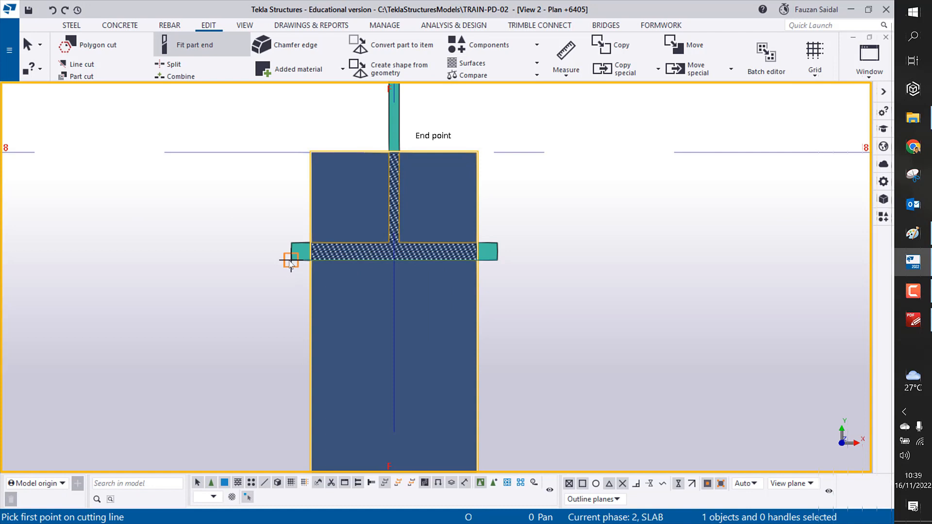
{"action": "left_click", "coordinate": [291, 261]}
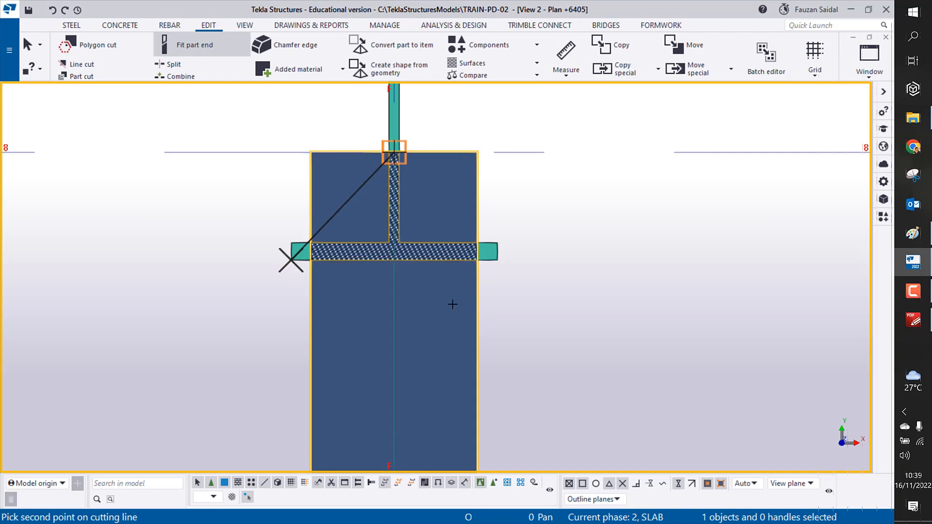
{"action": "left_click", "coordinate": [498, 260]}
{"action": "scroll", "coordinate": [542, 246], "scroll_direction": "down", "scroll_amount": 2}
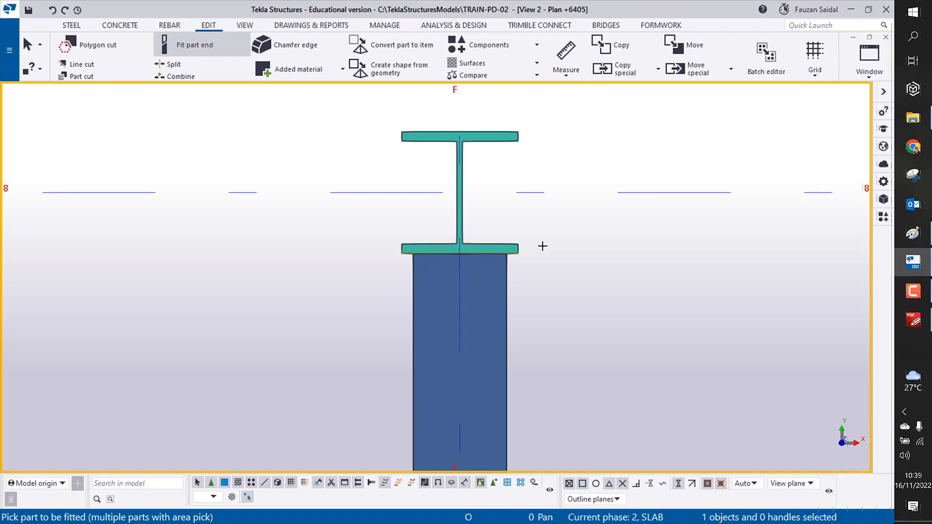
{"action": "key", "text": "ctrl+p"}
{"action": "scroll", "coordinate": [514, 286], "scroll_direction": "up", "scroll_amount": 5}
{"action": "scroll", "coordinate": [525, 274], "scroll_direction": "up", "scroll_amount": 4}
{"action": "right_click", "coordinate": [528, 185]}
{"action": "left_click", "coordinate": [558, 198]}
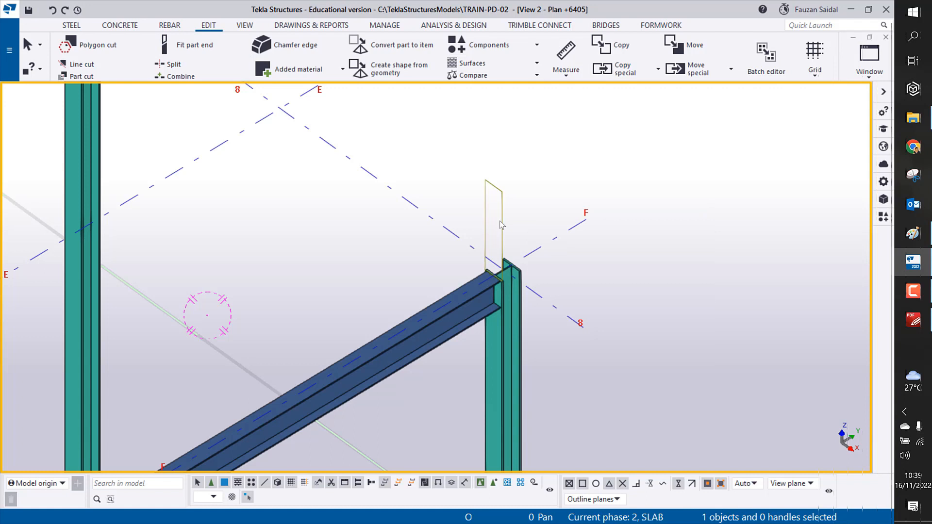
Examine the fitting plane and the trimmed beam end at the F/8 column in 3D
{"action": "scroll", "coordinate": [503, 225], "scroll_direction": "up", "scroll_amount": 5}
{"action": "middle_click_drag", "start_coordinate": [503, 221], "coordinate": [494, 168], "text": "ctrl"}
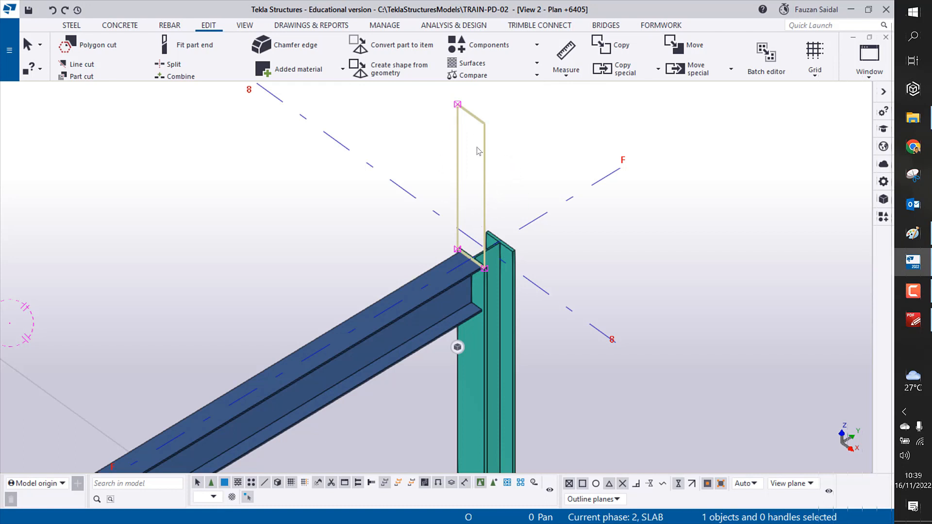
{"action": "middle_click_drag", "start_coordinate": [506, 213], "coordinate": [482, 238]}
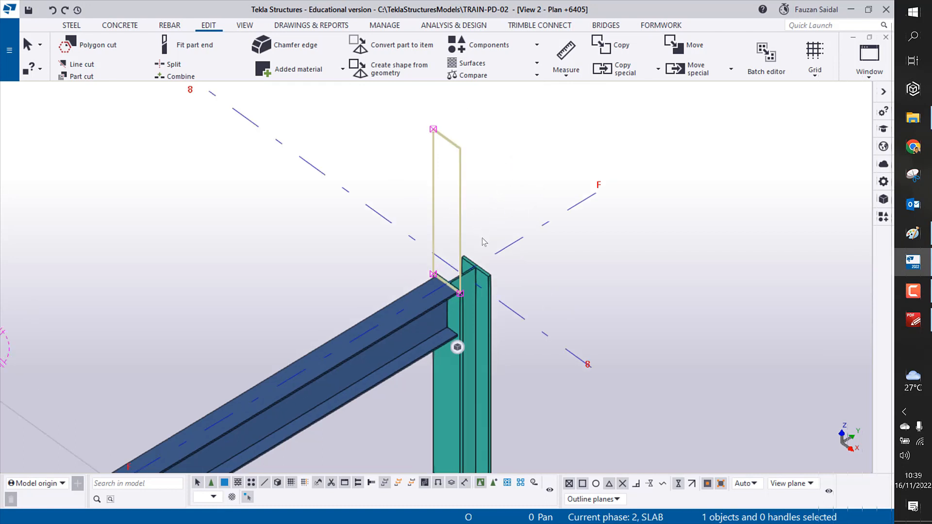
{"action": "scroll", "coordinate": [482, 238], "scroll_direction": "up", "scroll_amount": 2}
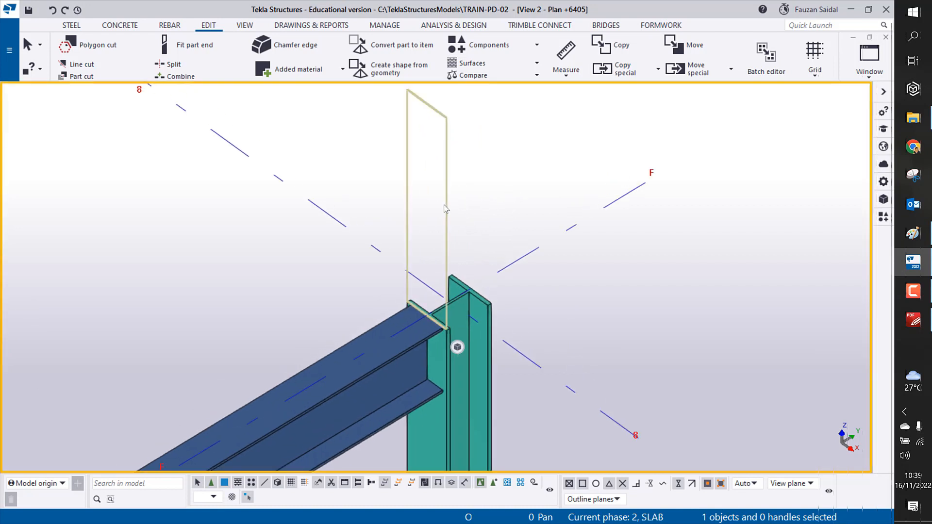
{"action": "key", "text": "Delete"}
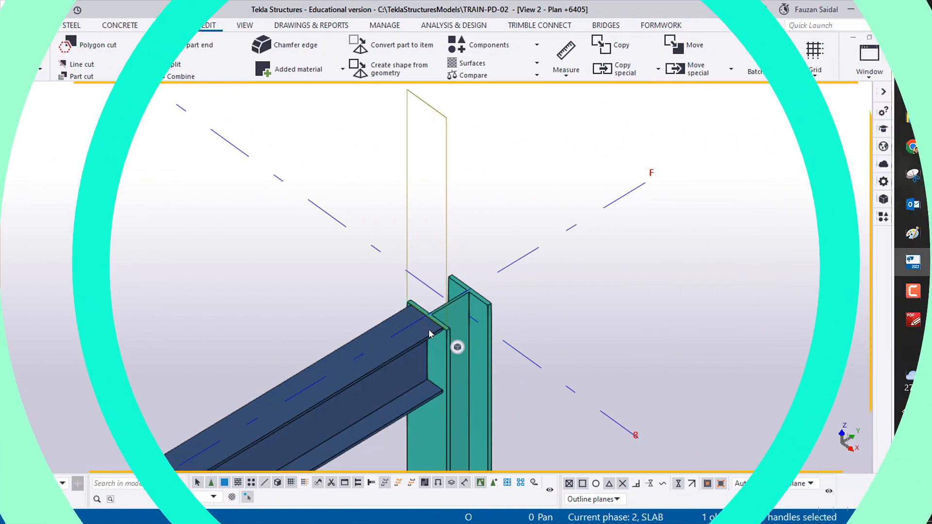
{"action": "scroll", "coordinate": [430, 335], "scroll_direction": "up", "scroll_amount": 1}
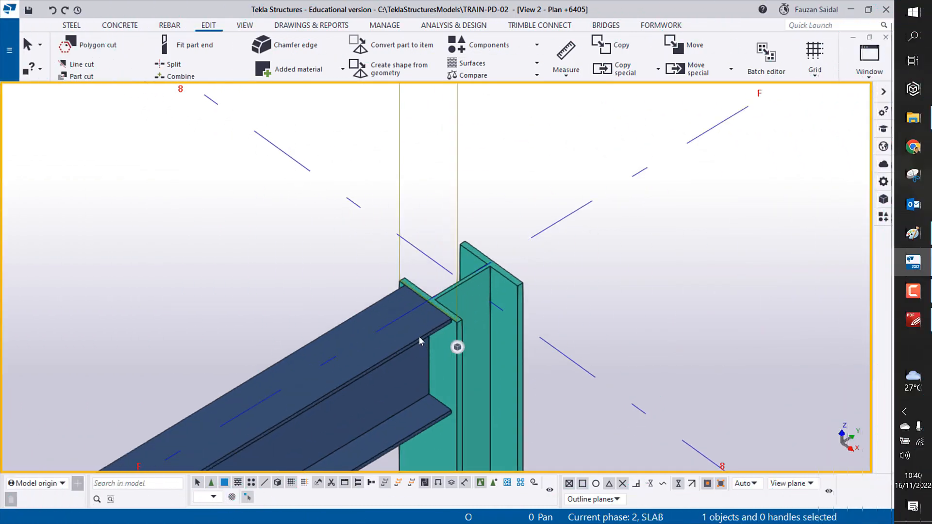
{"action": "scroll", "coordinate": [230, 258], "scroll_direction": "down", "scroll_amount": 4}
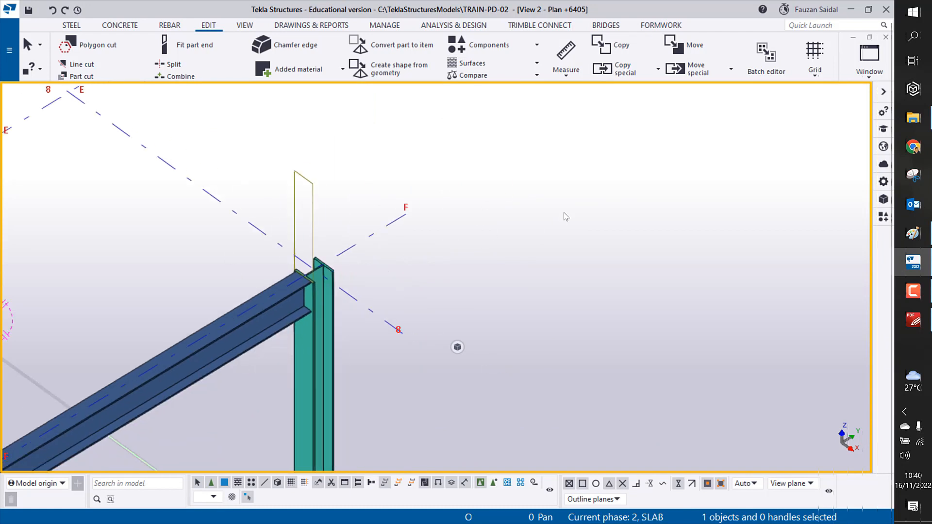
Turn on the visibility of fittings in the model and in components for the Plan +6405 view
{"action": "double_click", "coordinate": [651, 146]}
{"action": "left_click_drag", "start_coordinate": [552, 138], "coordinate": [726, 178]}
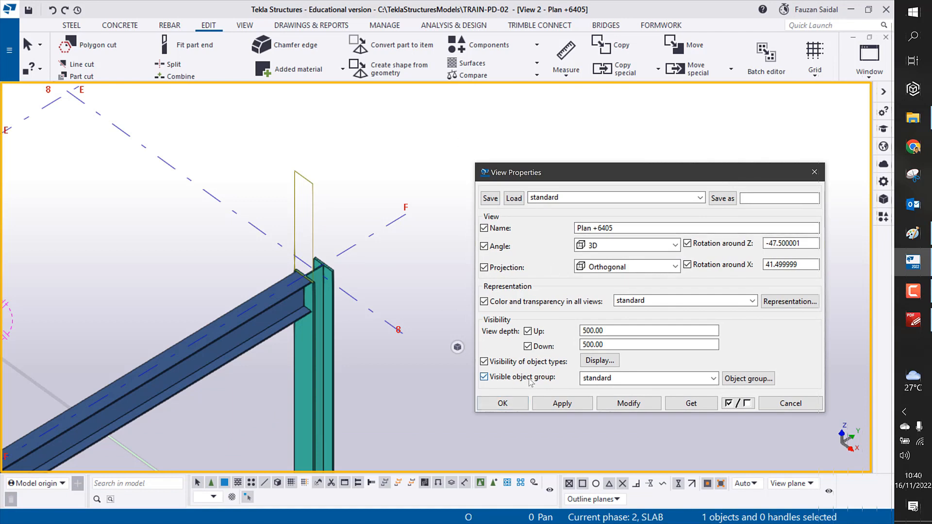
{"action": "left_click", "coordinate": [594, 362]}
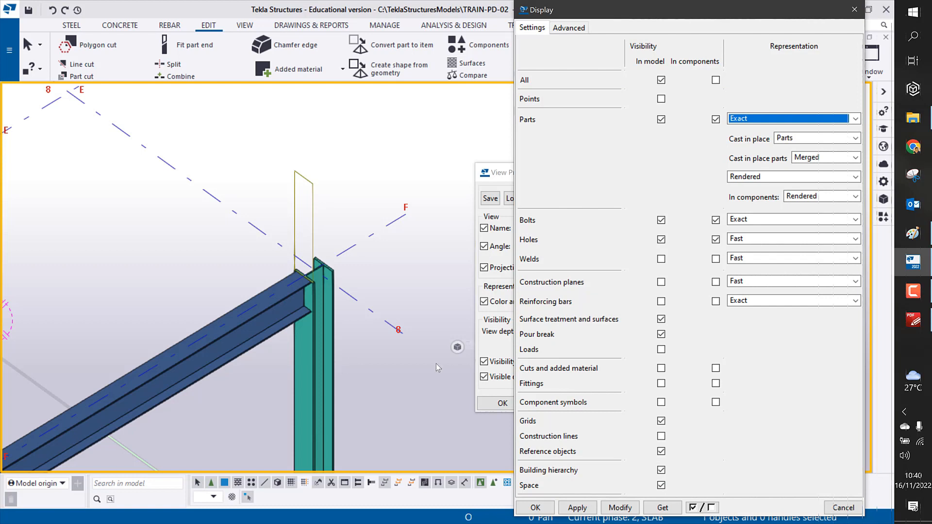
{"action": "left_click", "coordinate": [661, 383]}
{"action": "left_click", "coordinate": [716, 384]}
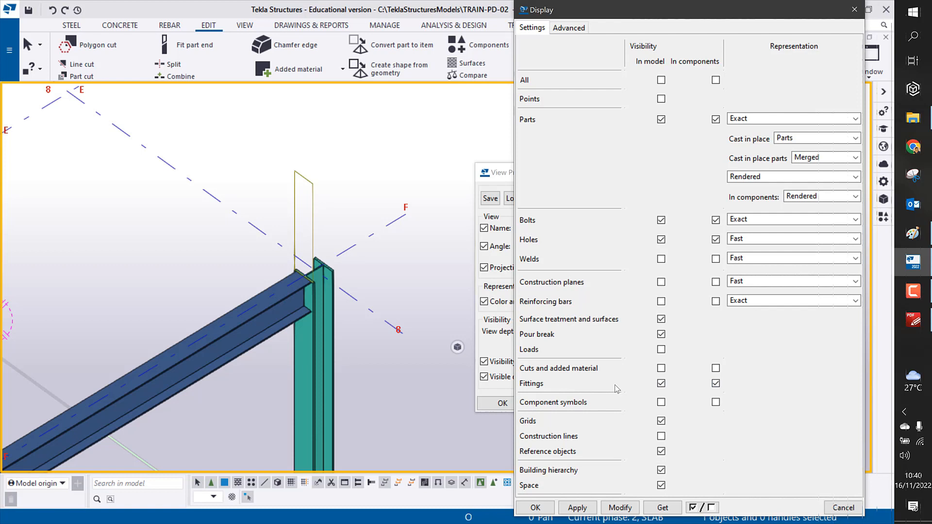
{"action": "left_click", "coordinate": [855, 9]}
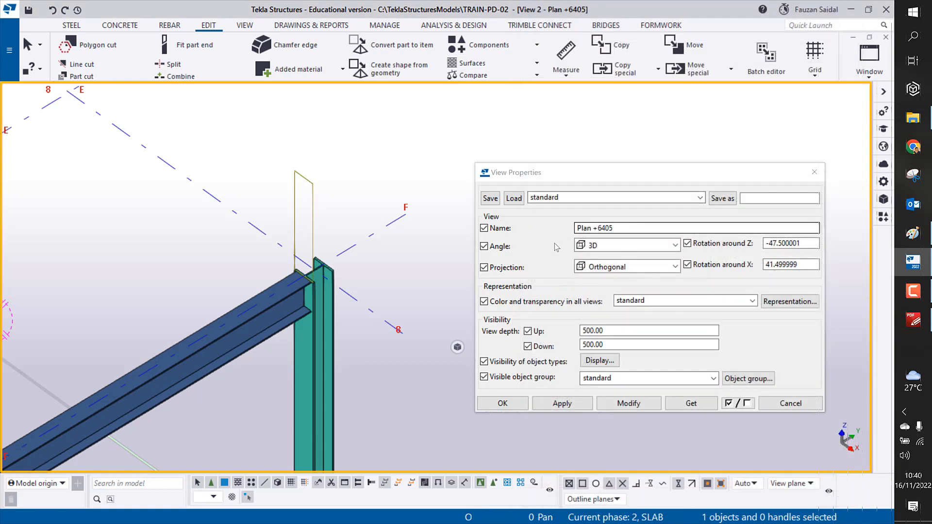
{"action": "left_click", "coordinate": [600, 360]}
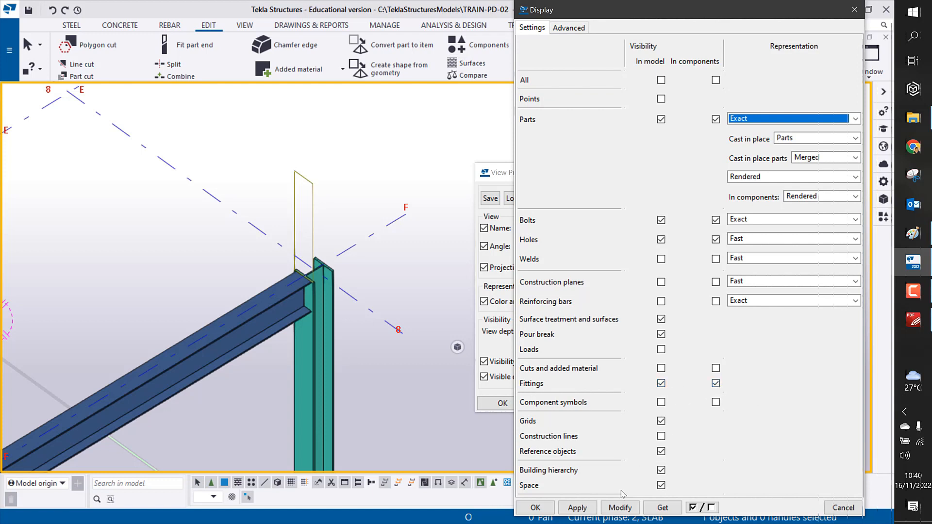
{"action": "left_click", "coordinate": [621, 507]}
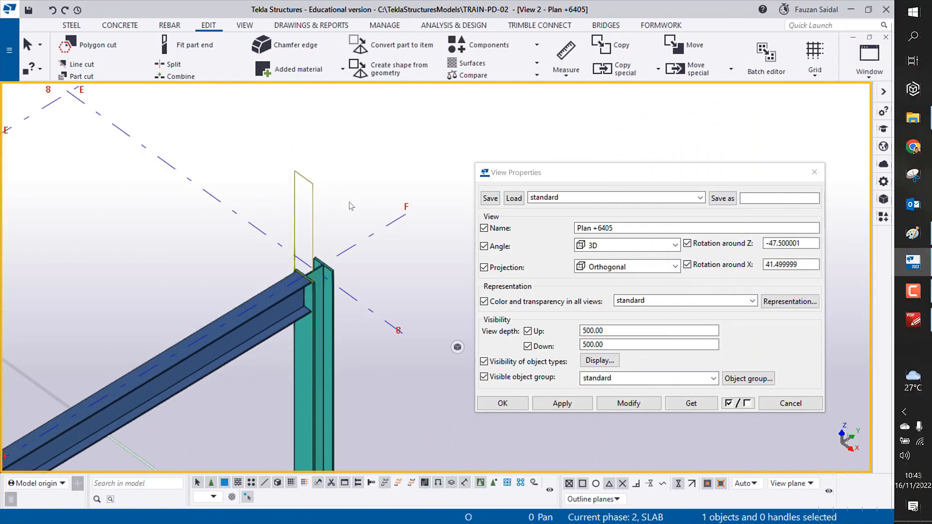
Select the fitting plane at the beam end, close the view properties and undo the last action
{"action": "scroll", "coordinate": [325, 251], "scroll_direction": "up", "scroll_amount": 2}
{"action": "left_click", "coordinate": [304, 241]}
{"action": "middle_click_drag", "start_coordinate": [235, 257], "coordinate": [234, 248]}
{"action": "left_click", "coordinate": [816, 172]}
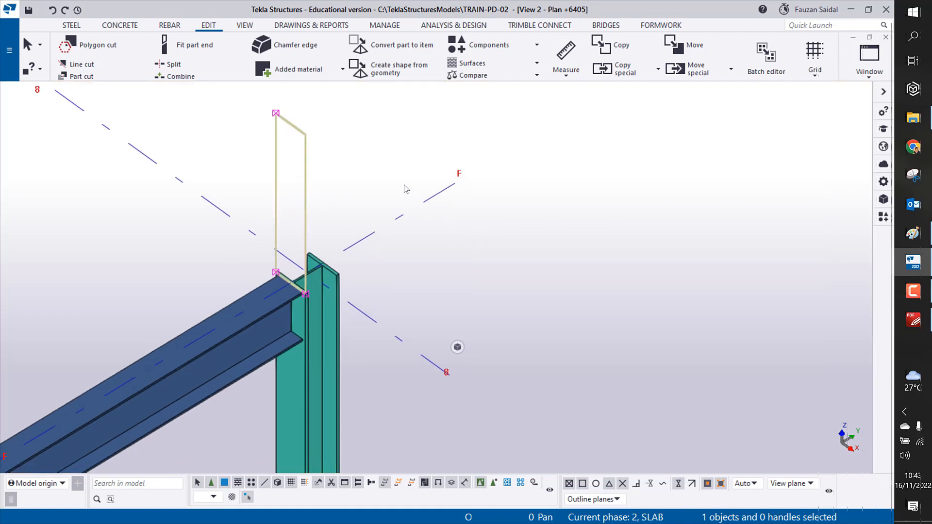
{"action": "key", "text": "ctrl+z"}
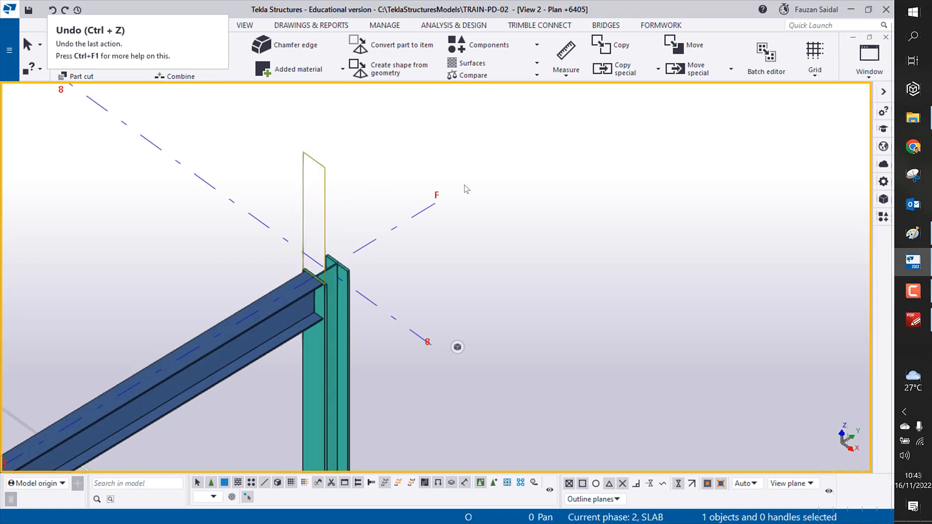
Turn off the visibility of fittings in the model and in components in the view's display settings
{"action": "double_click", "coordinate": [607, 181]}
{"action": "left_click", "coordinate": [626, 362]}
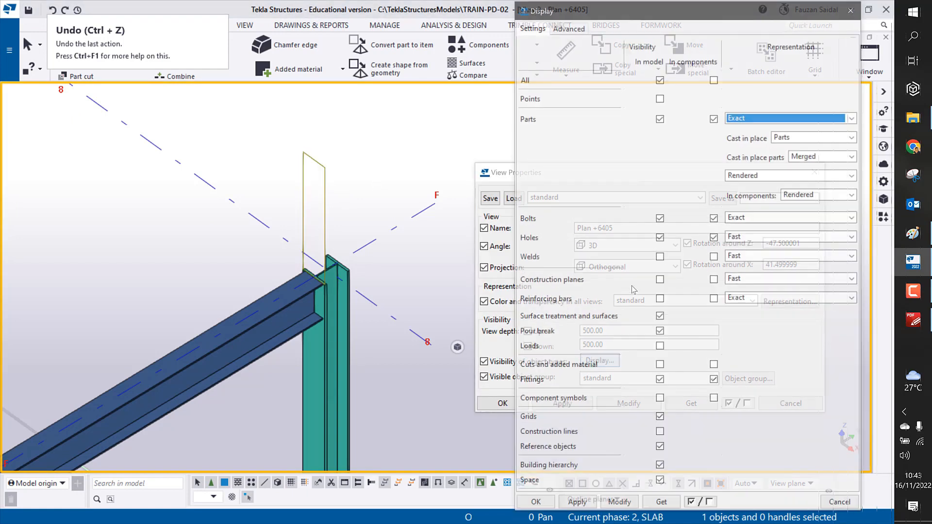
{"action": "left_click", "coordinate": [661, 383]}
{"action": "left_click", "coordinate": [661, 383]}
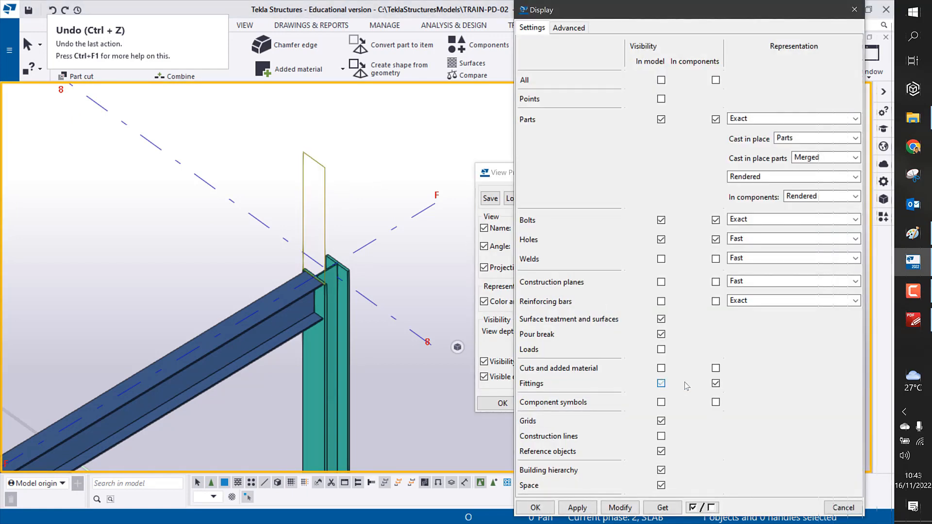
{"action": "left_click", "coordinate": [715, 384]}
{"action": "left_click", "coordinate": [620, 507]}
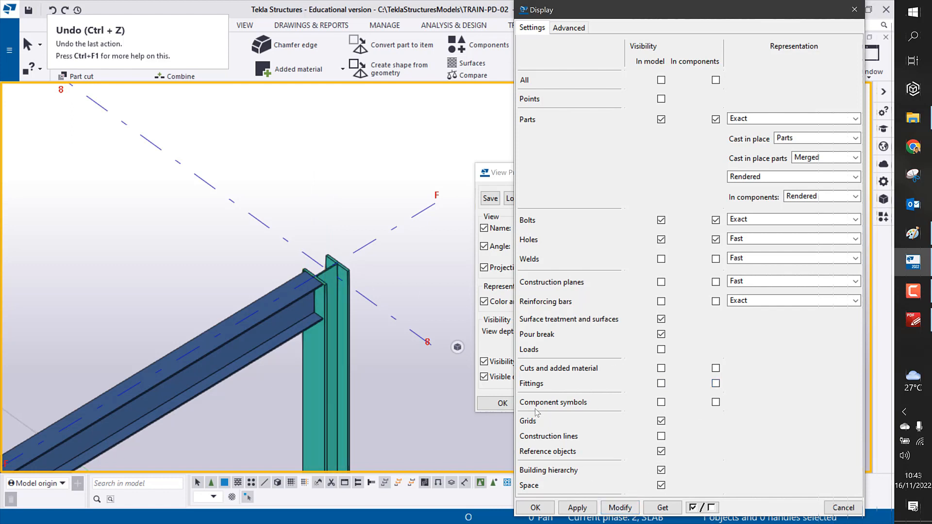
Turn on component symbols in the model and in components, and apply the change to the view
{"action": "left_click", "coordinate": [661, 402]}
{"action": "left_click", "coordinate": [715, 402]}
{"action": "left_click", "coordinate": [620, 507]}
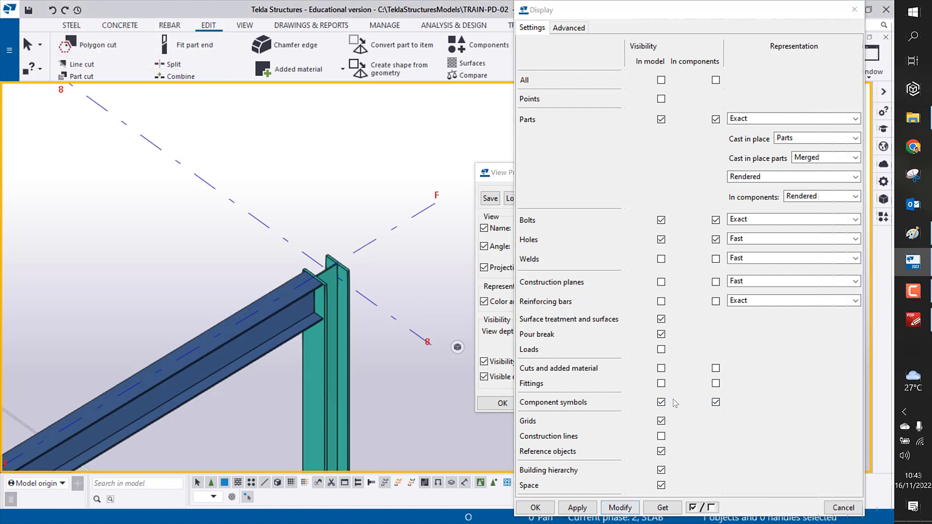
Show fittings and hide component symbols, both in the model and in components, and apply this to the view
{"action": "left_click", "coordinate": [661, 384]}
{"action": "left_click", "coordinate": [661, 402]}
{"action": "left_click", "coordinate": [716, 402]}
{"action": "left_click", "coordinate": [715, 383]}
{"action": "left_click", "coordinate": [620, 507]}
Move the beam end's fitting plane linearly with a dY of -100, back along the beam away from the column
{"action": "scroll", "coordinate": [312, 274], "scroll_direction": "up", "scroll_amount": 5}
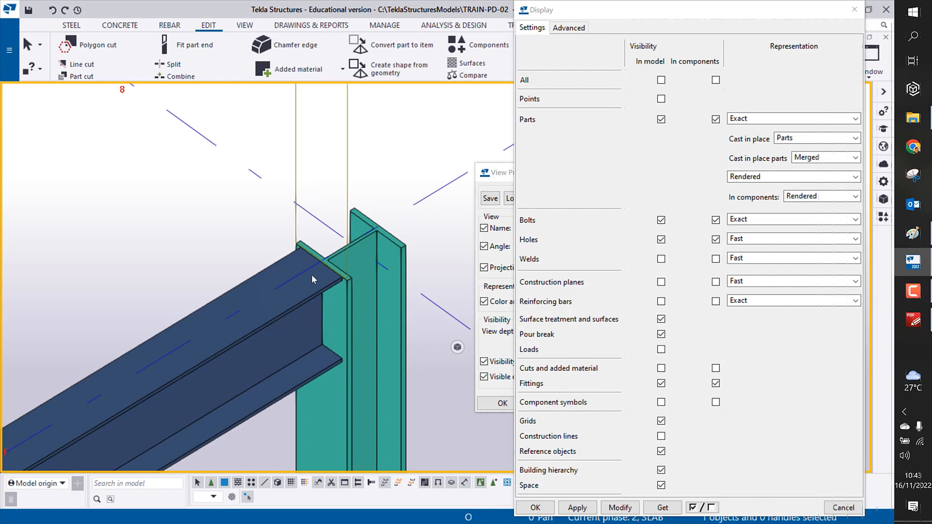
{"action": "middle_click_drag", "start_coordinate": [287, 223], "coordinate": [253, 220]}
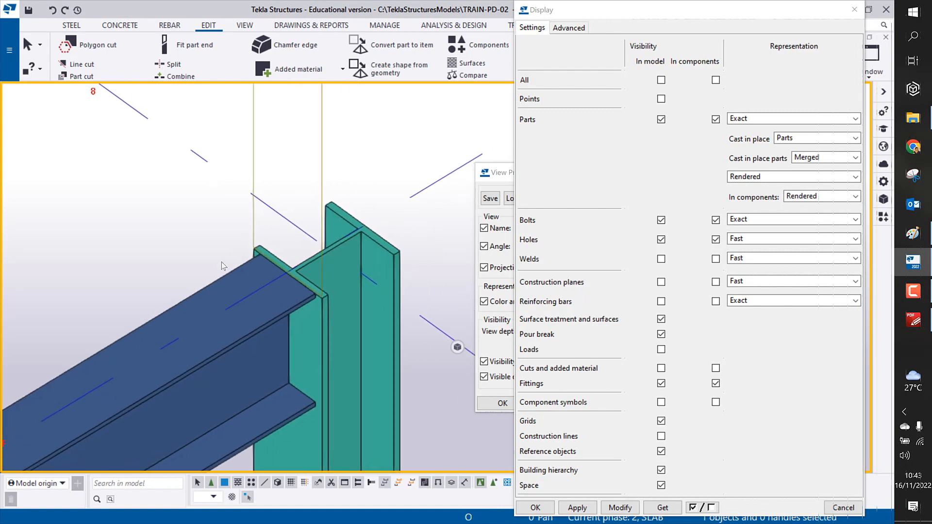
{"action": "scroll", "coordinate": [311, 287], "scroll_direction": "up", "scroll_amount": 4}
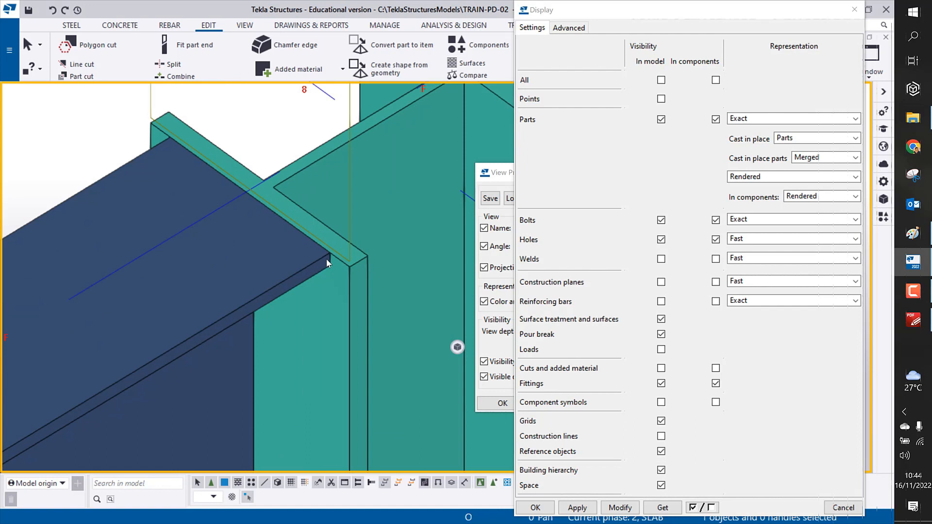
{"action": "scroll", "coordinate": [333, 259], "scroll_direction": "down", "scroll_amount": 3}
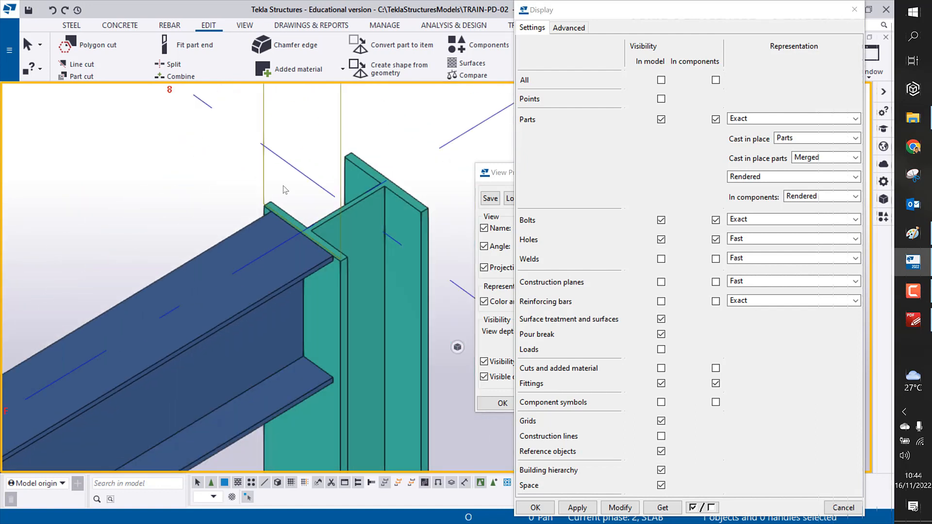
{"action": "scroll", "coordinate": [232, 198], "scroll_direction": "down", "scroll_amount": 3}
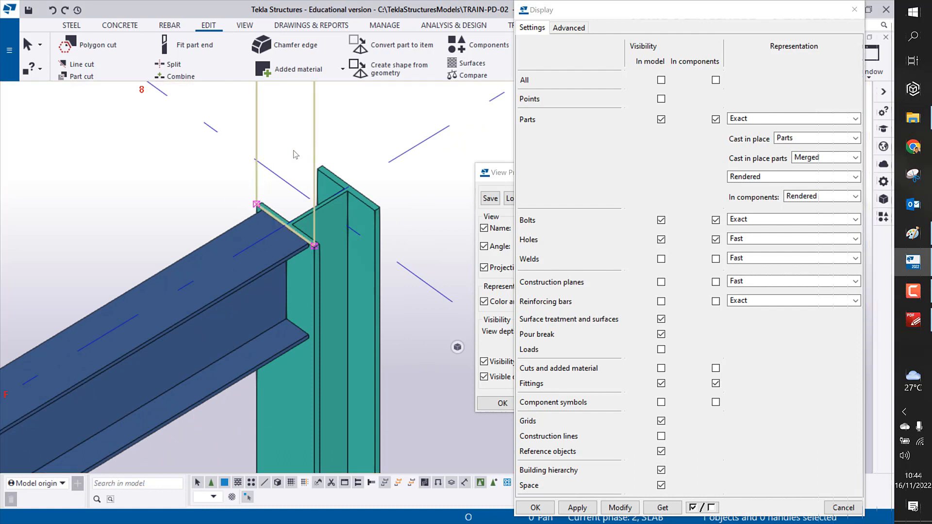
{"action": "scroll", "coordinate": [221, 201], "scroll_direction": "up", "scroll_amount": 2}
{"action": "right_click", "coordinate": [192, 153]}
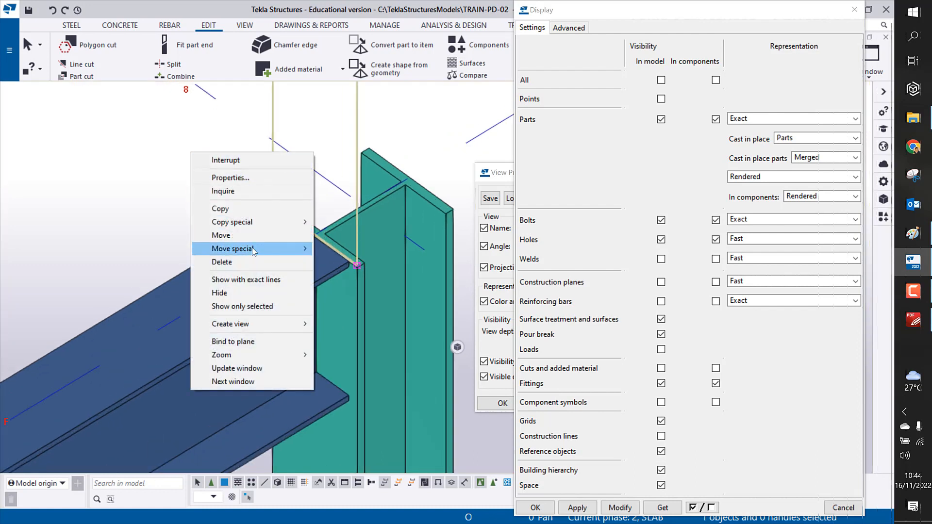
{"action": "mouse_move", "coordinate": [252, 250]}
{"action": "left_click", "coordinate": [344, 248]}
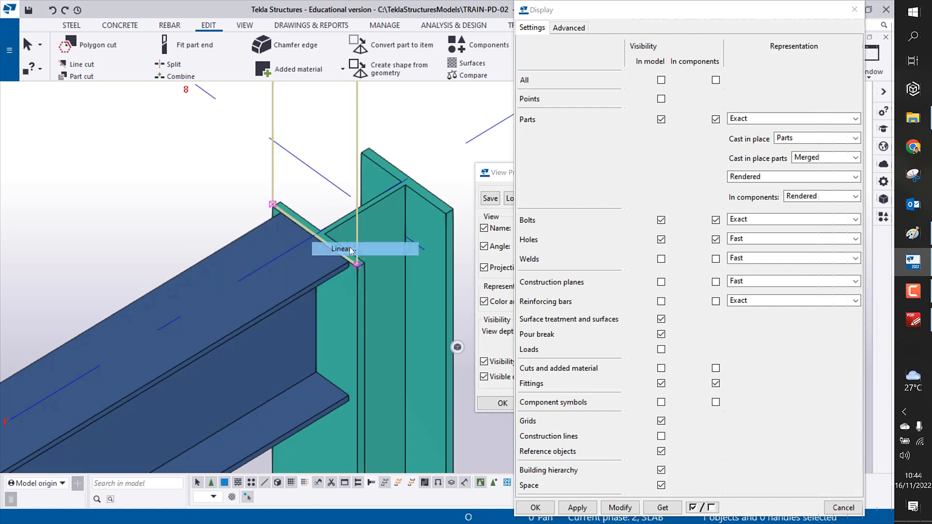
{"action": "scroll", "coordinate": [384, 235], "scroll_direction": "up", "scroll_amount": 3}
{"action": "left_click", "coordinate": [387, 226]}
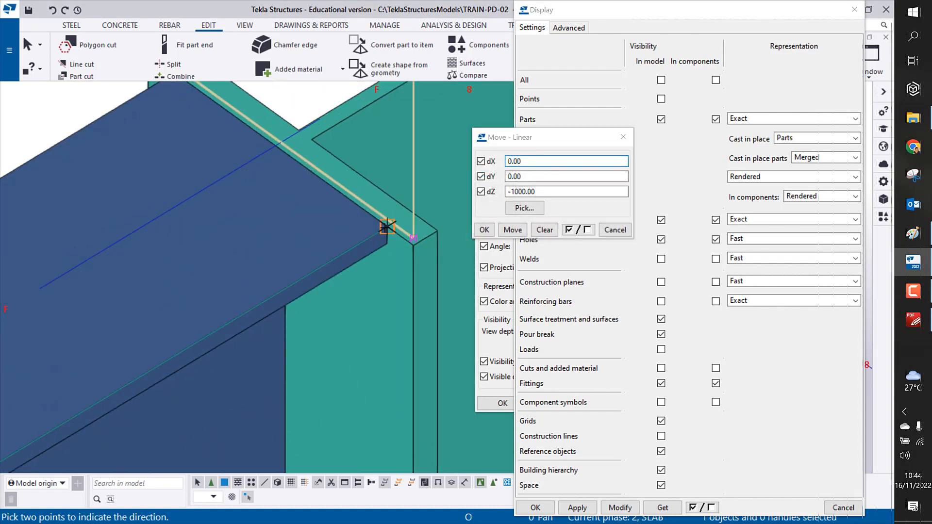
{"action": "left_click", "coordinate": [332, 262]}
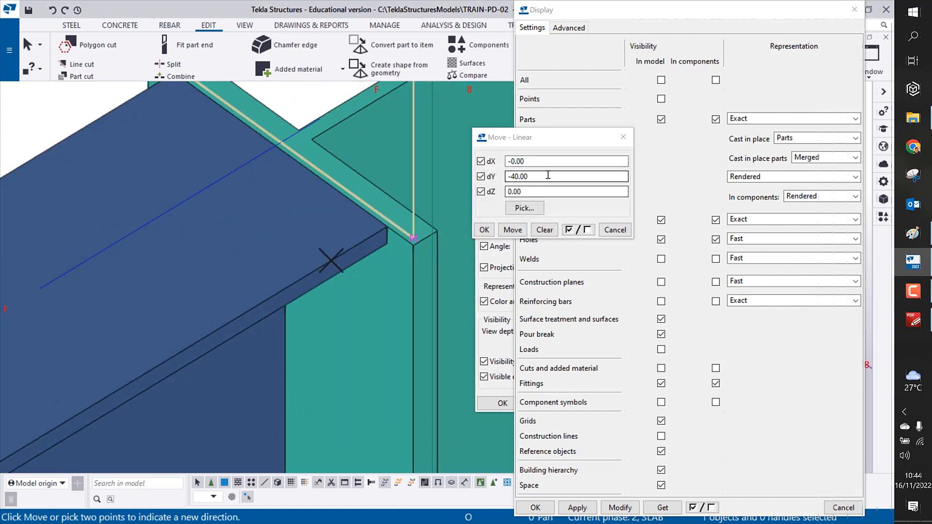
{"action": "double_click", "coordinate": [547, 176]}
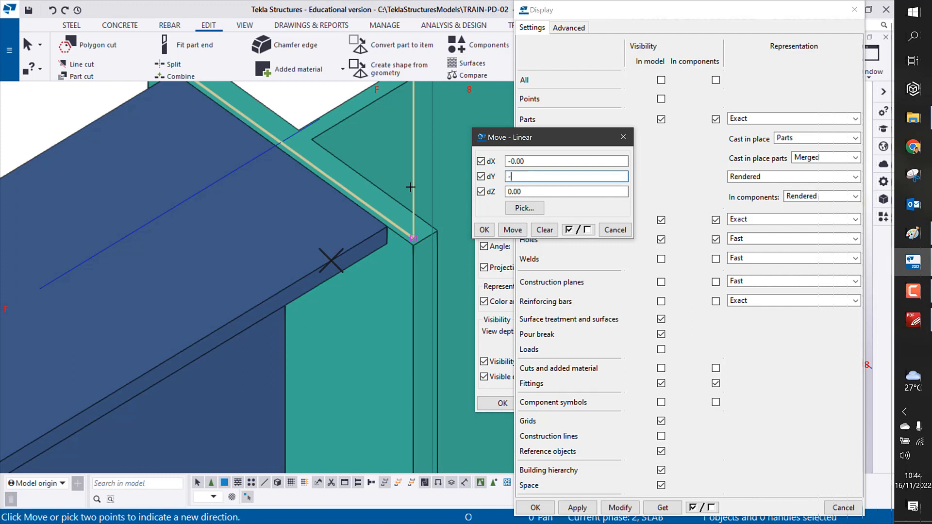
{"action": "left_click", "coordinate": [512, 229]}
{"action": "scroll", "coordinate": [280, 321], "scroll_direction": "up", "scroll_amount": 10}
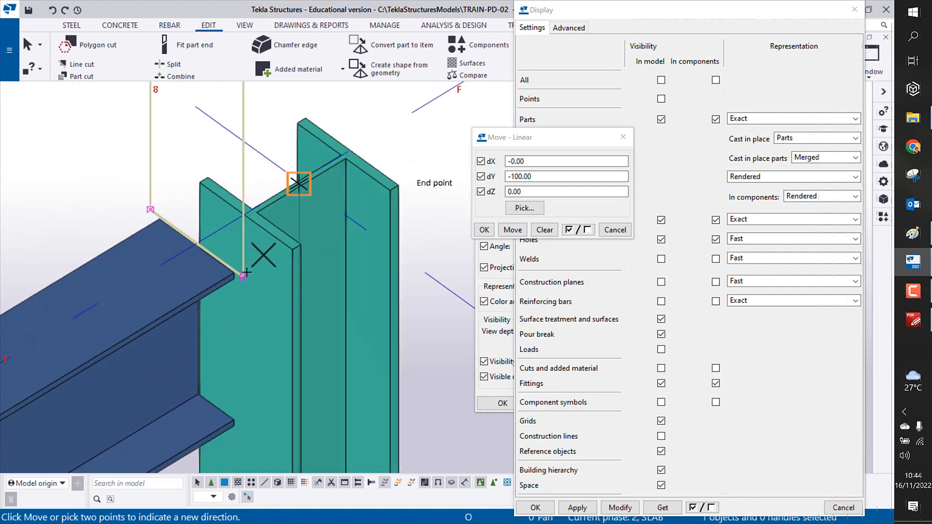
{"action": "middle_click_drag", "start_coordinate": [247, 272], "coordinate": [182, 214], "text": "ctrl"}
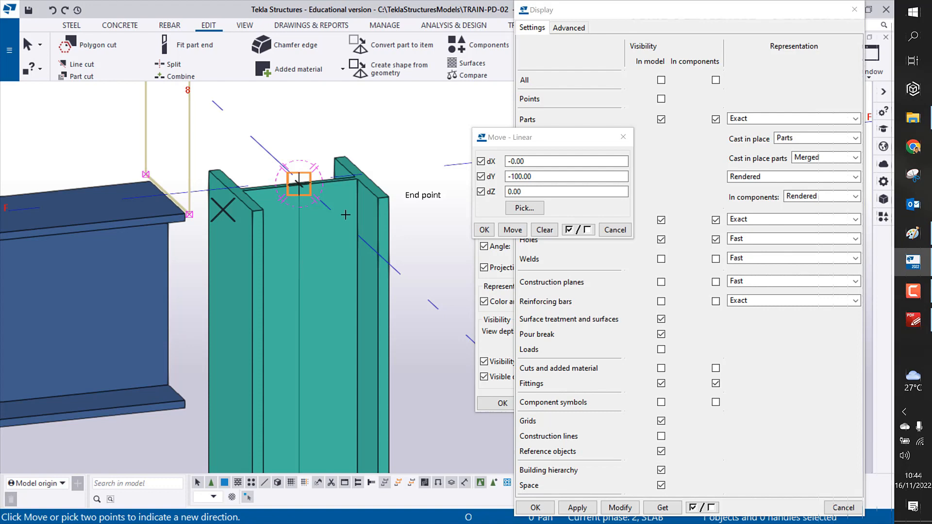
Undo the fitting plane's linear move and leave the move command
{"action": "left_click", "coordinate": [53, 10]}
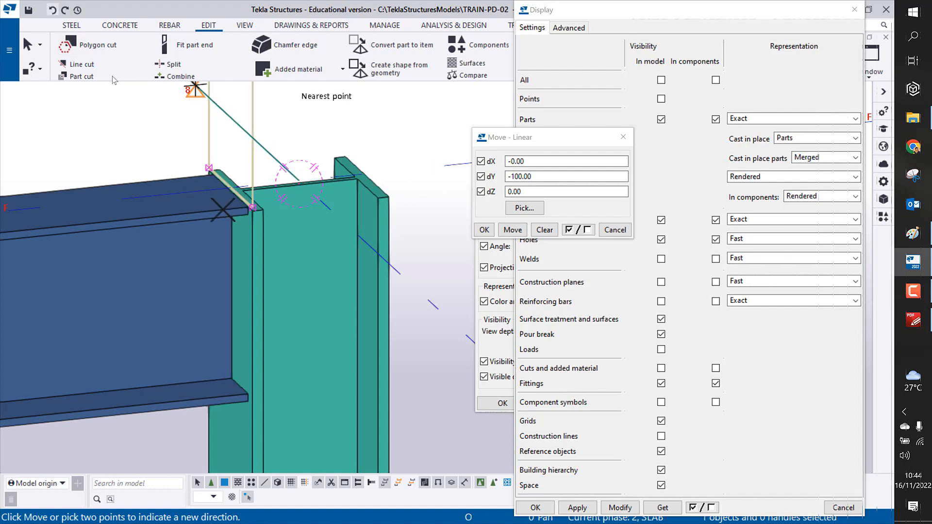
{"action": "right_click", "coordinate": [116, 118]}
{"action": "left_click", "coordinate": [145, 127]}
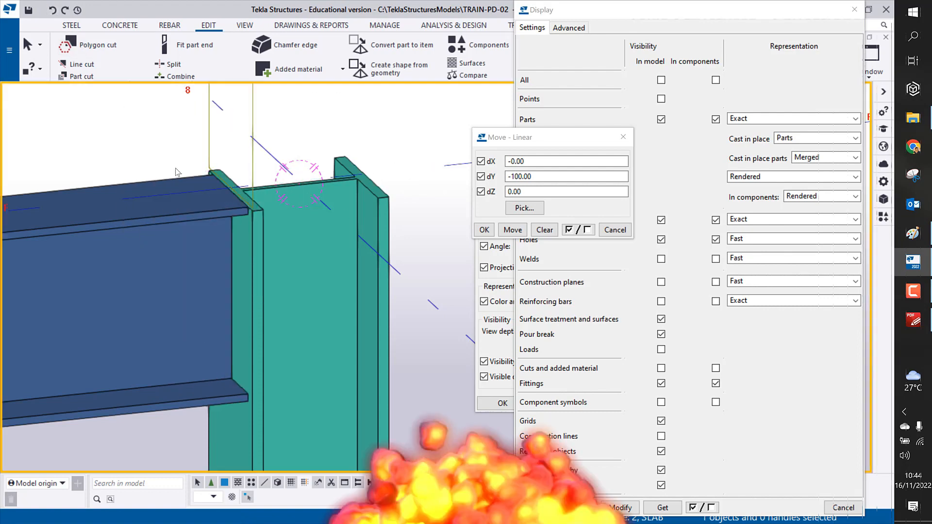